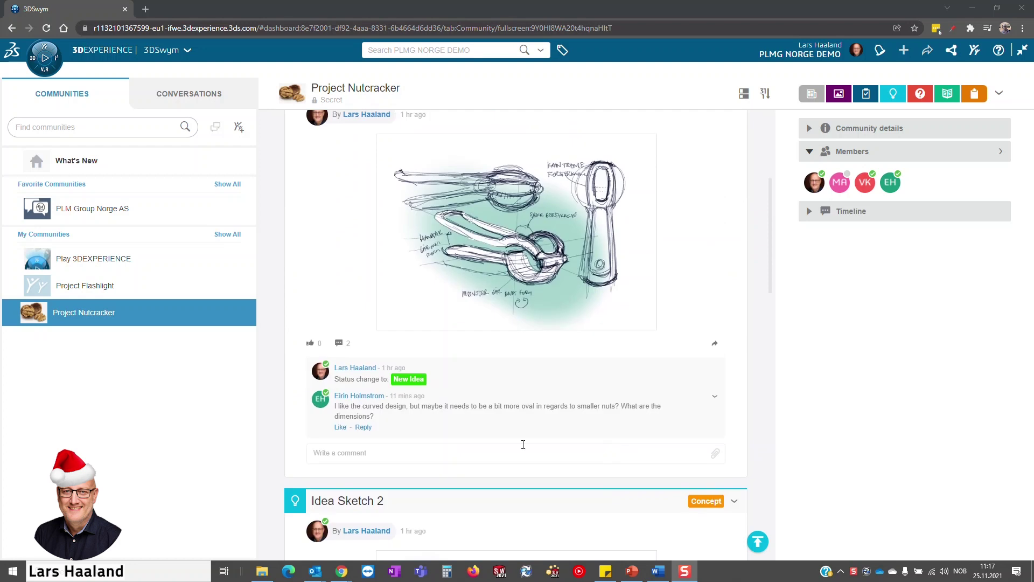
Reply to the dimensions question under Idea Sketch 3 that dimensions are not ready but will be within 220-260mm.
{"action": "left_click", "coordinate": [364, 427]}
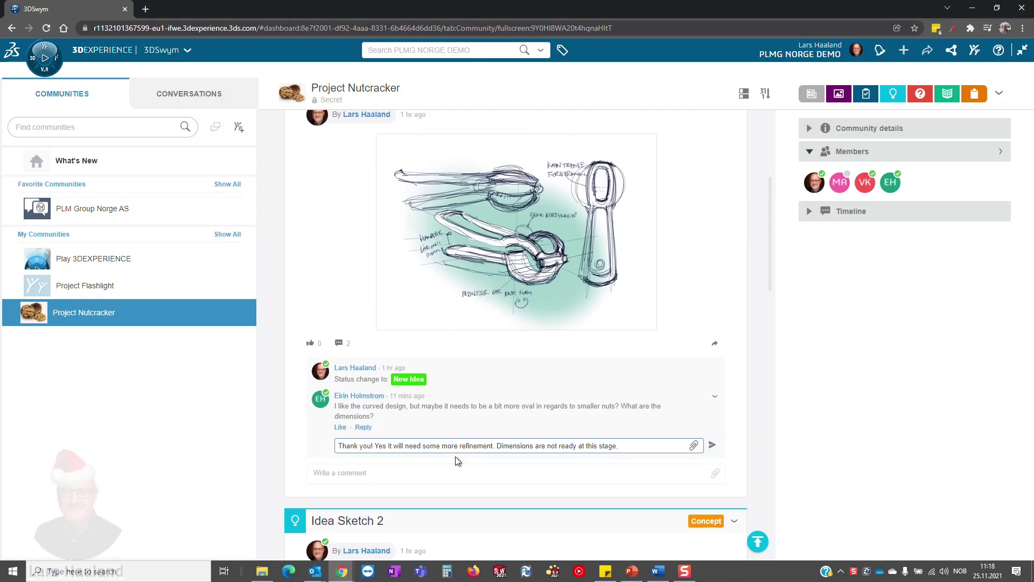
{"action": "type", "text": "but it will be within 220-260mm"}
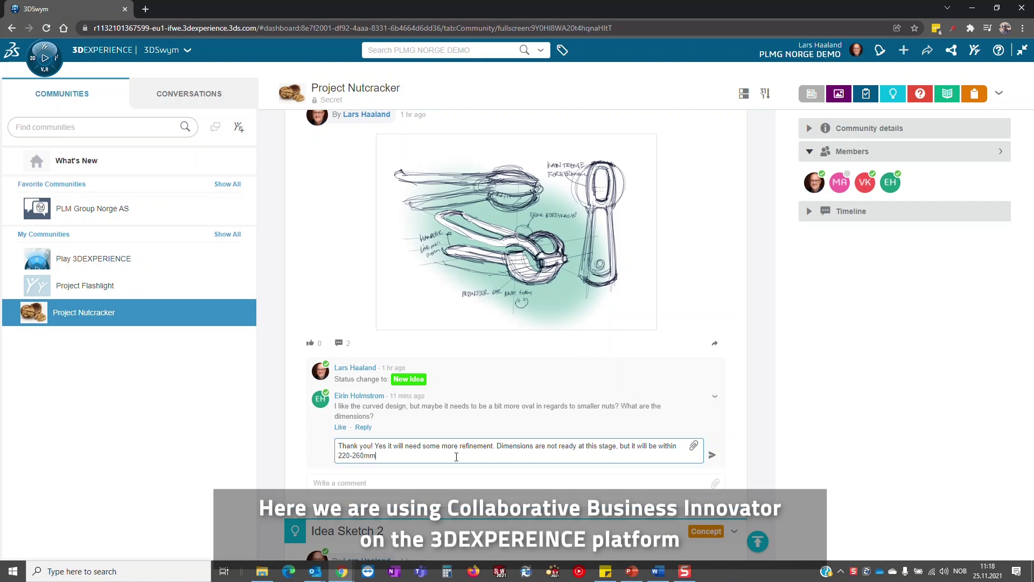
{"action": "left_click", "coordinate": [711, 455]}
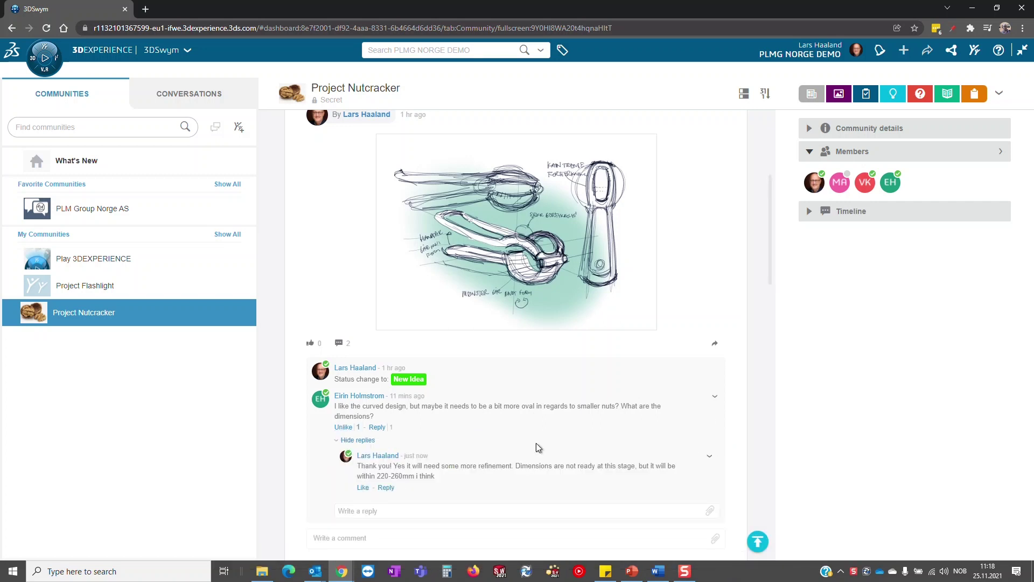
Open Idea Sketch 1 from the Project Nutcracker ideas pipeline and move it to the Concept stage.
{"action": "scroll", "coordinate": [603, 445], "scroll_direction": "up", "scroll_amount": 2}
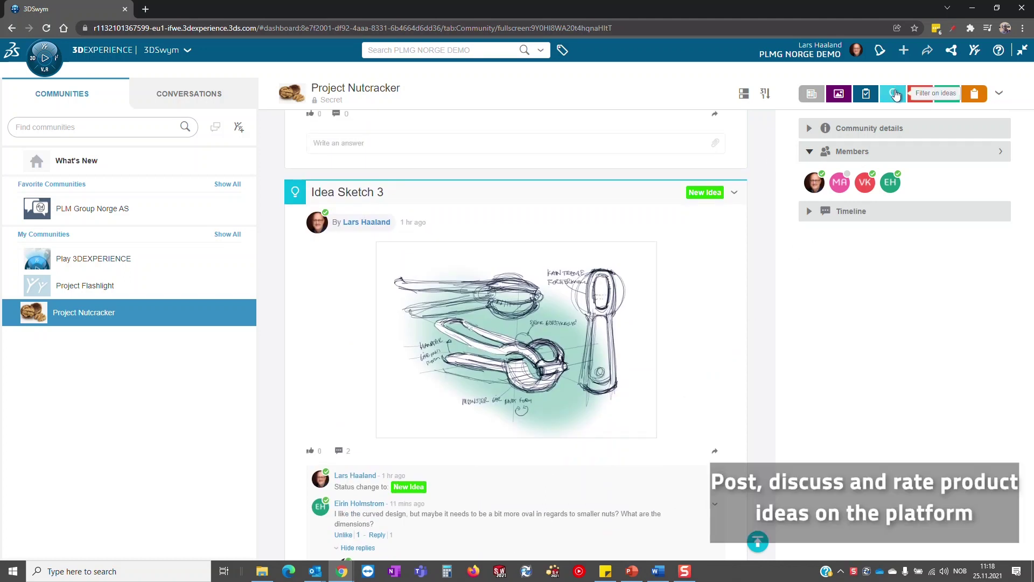
{"action": "left_click", "coordinate": [894, 95]}
{"action": "left_click", "coordinate": [892, 130]}
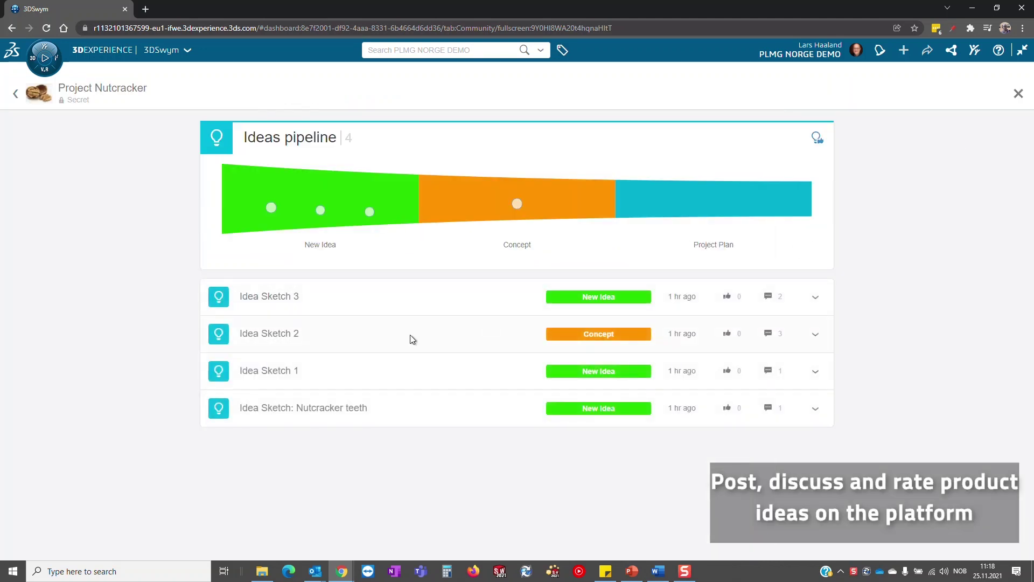
{"action": "left_click", "coordinate": [264, 371]}
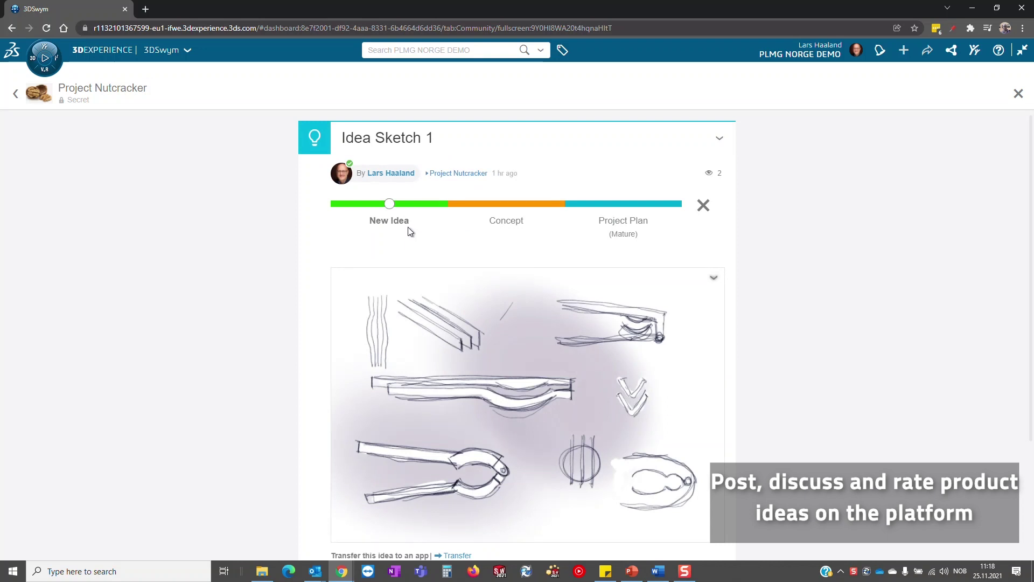
{"action": "left_click", "coordinate": [526, 227]}
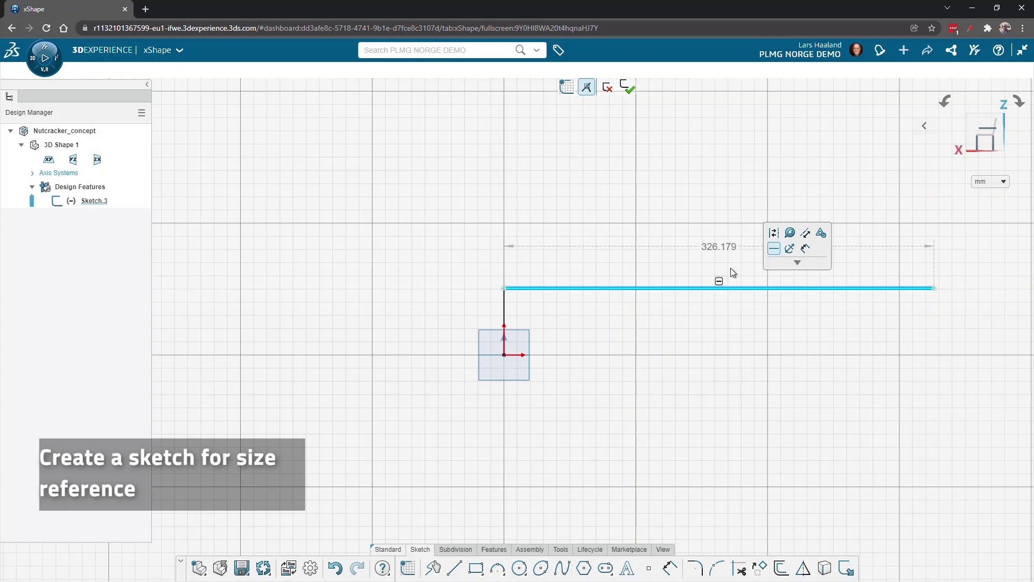
Dimension the sketch's horizontal line to 220 mm and its vertical line to 30 mm, and finish the sketch.
{"action": "double_click", "coordinate": [718, 246]}
{"action": "type", "text": "220"}
{"action": "key", "text": "Return"}
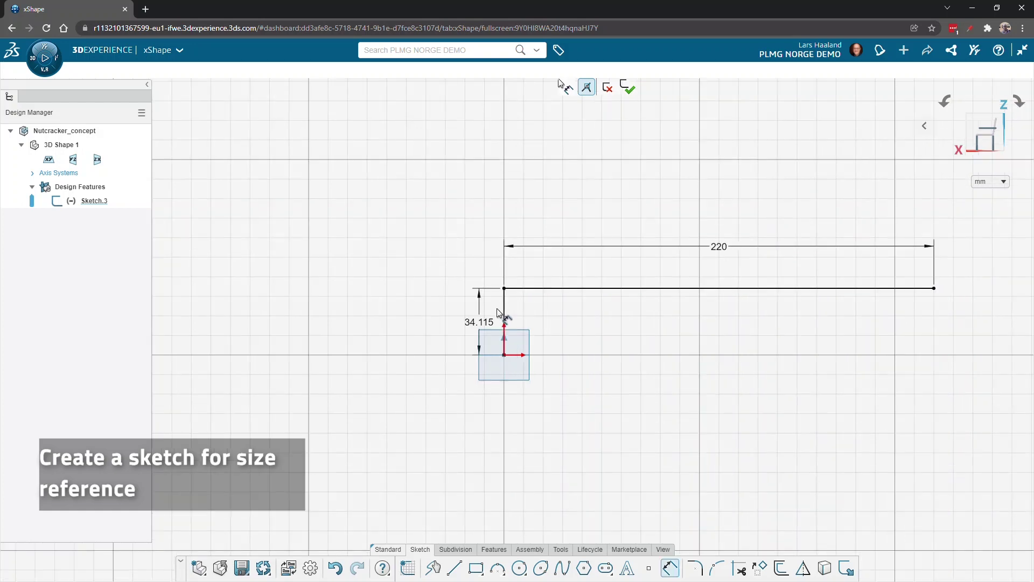
{"action": "type", "text": "30"}
{"action": "key", "text": "Return"}
{"action": "left_click", "coordinate": [627, 87]}
Rename the finished reference sketch to template.
{"action": "left_click", "coordinate": [92, 202]}
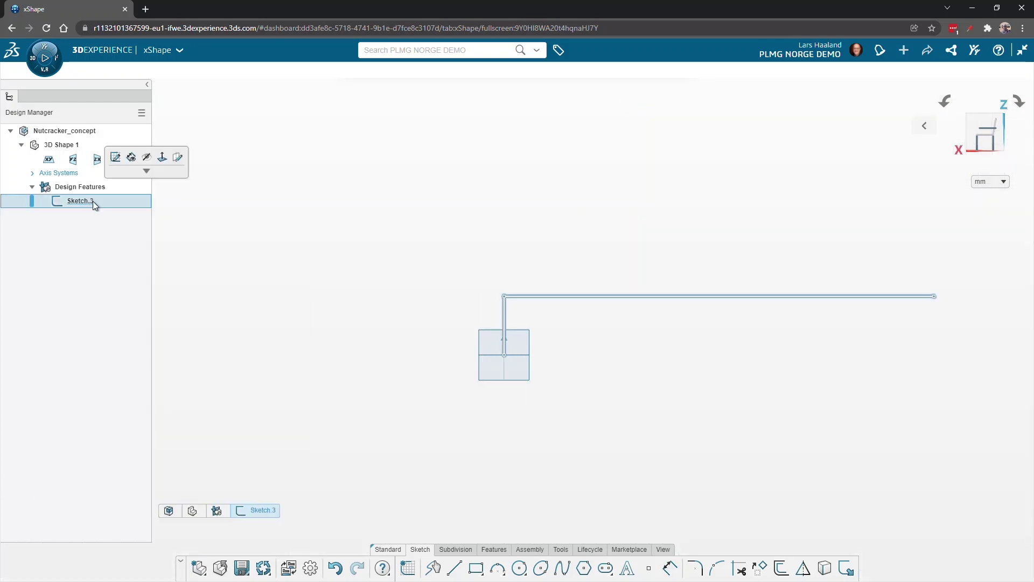
{"action": "type", "text": "template"}
{"action": "key", "text": "Return"}
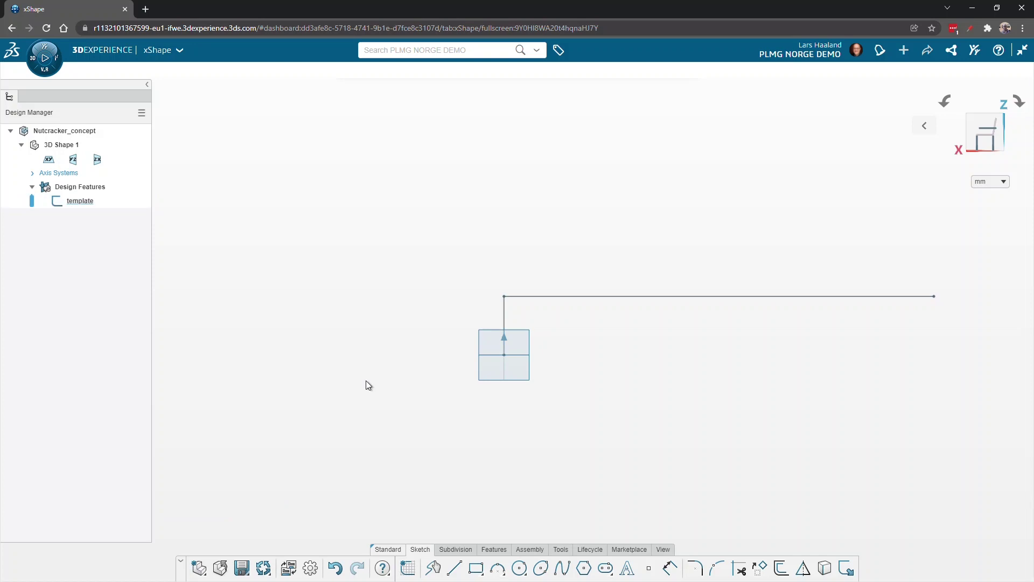
Insert a midplane Quadball primitive at the corner of the template sketch, sized to about 11.6 mm.
{"action": "left_click", "coordinate": [456, 549]}
{"action": "left_click", "coordinate": [496, 568]}
{"action": "left_click", "coordinate": [497, 456]}
{"action": "middle_click_drag", "start_coordinate": [505, 264], "coordinate": [498, 301]}
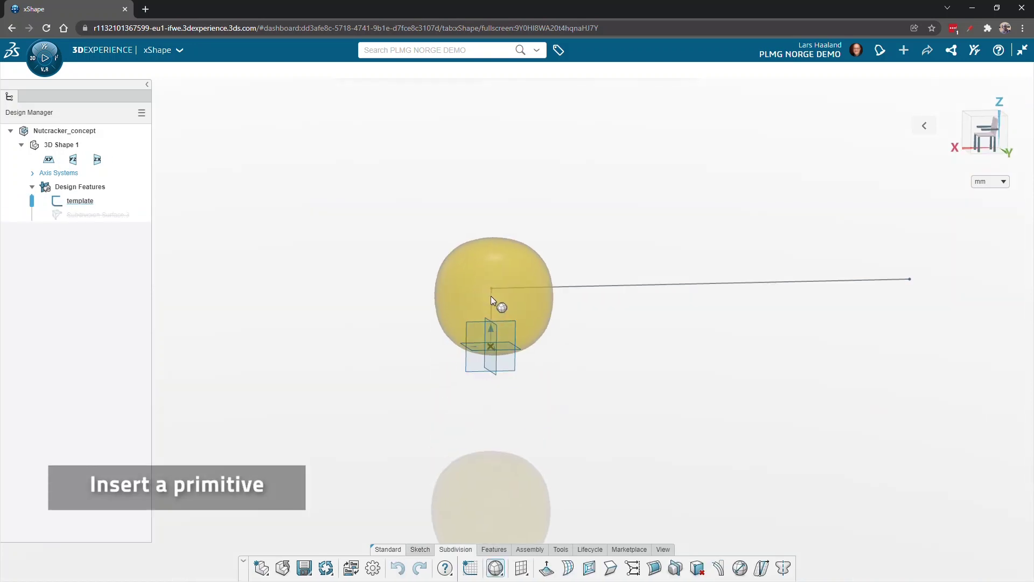
{"action": "left_click", "coordinate": [491, 300]}
{"action": "left_click_drag", "start_coordinate": [399, 300], "coordinate": [447, 304]}
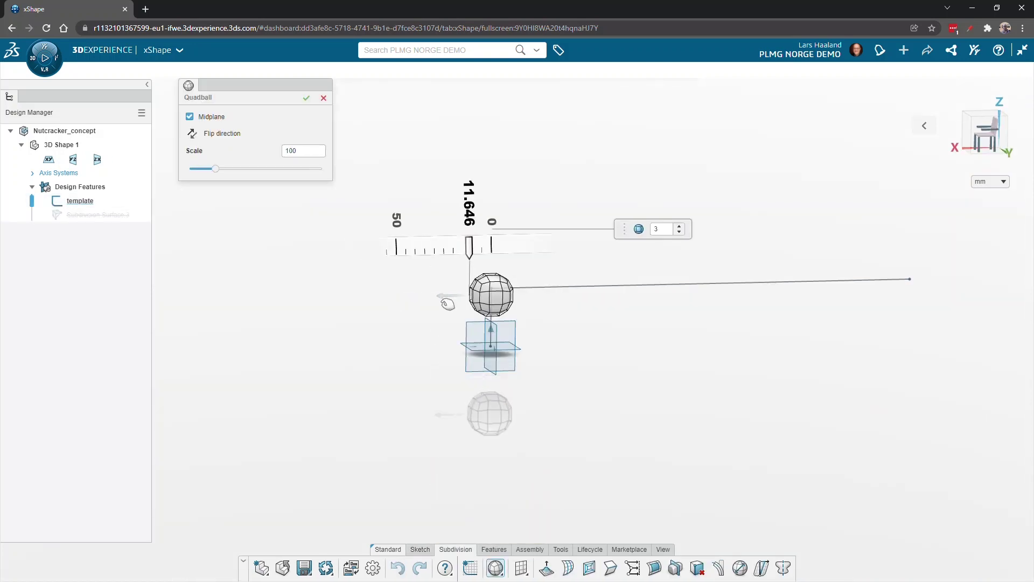
{"action": "left_click", "coordinate": [306, 98]}
Stretch the quadball along the full length of the template's horizontal line and flatten its height.
{"action": "middle_click_drag", "start_coordinate": [531, 353], "coordinate": [574, 369]}
{"action": "left_click", "coordinate": [985, 132]}
{"action": "left_click_drag", "start_coordinate": [410, 209], "coordinate": [545, 347]}
{"action": "left_click_drag", "start_coordinate": [496, 294], "coordinate": [298, 304]}
{"action": "middle_click_drag", "start_coordinate": [298, 304], "coordinate": [530, 304], "text": "ctrl"}
{"action": "left_click_drag", "start_coordinate": [523, 294], "coordinate": [434, 309]}
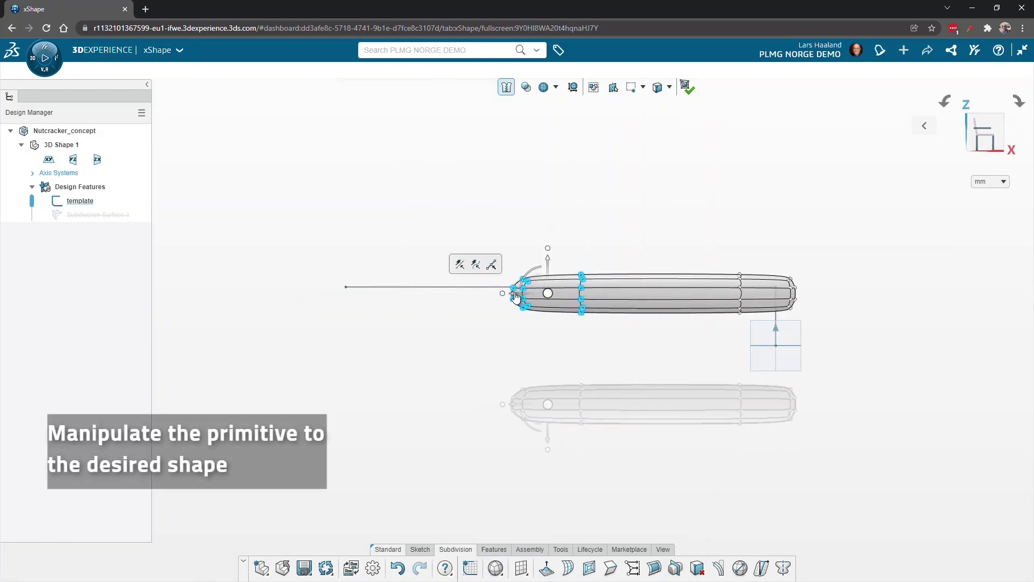
{"action": "left_click_drag", "start_coordinate": [516, 295], "coordinate": [353, 302]}
{"action": "left_click_drag", "start_coordinate": [257, 202], "coordinate": [852, 323]}
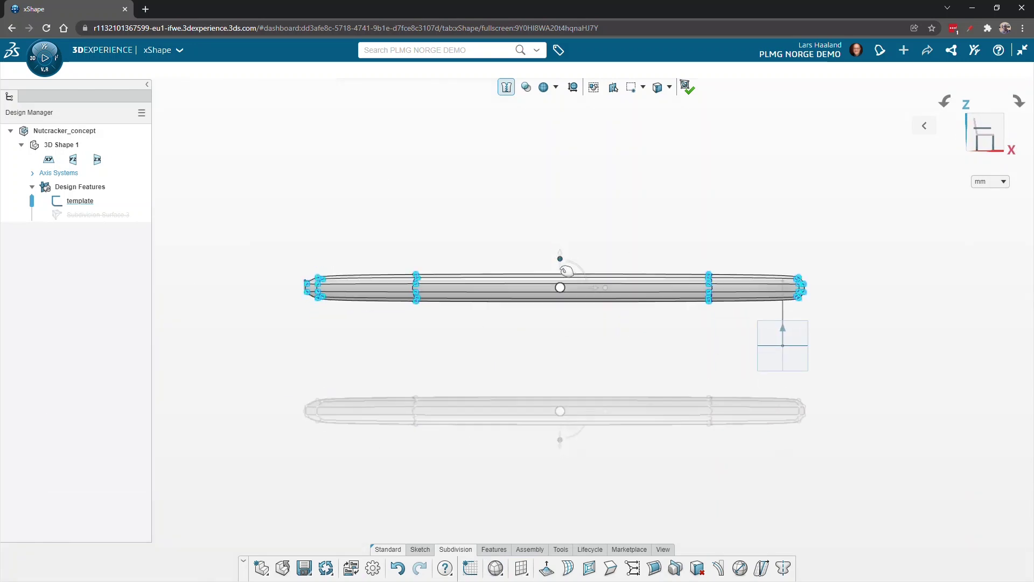
Insert extra subdivision loops along the middle of the elongated body for more definition.
{"action": "left_click", "coordinate": [567, 568]}
{"action": "left_click", "coordinate": [563, 284]}
{"action": "left_click", "coordinate": [262, 95]}
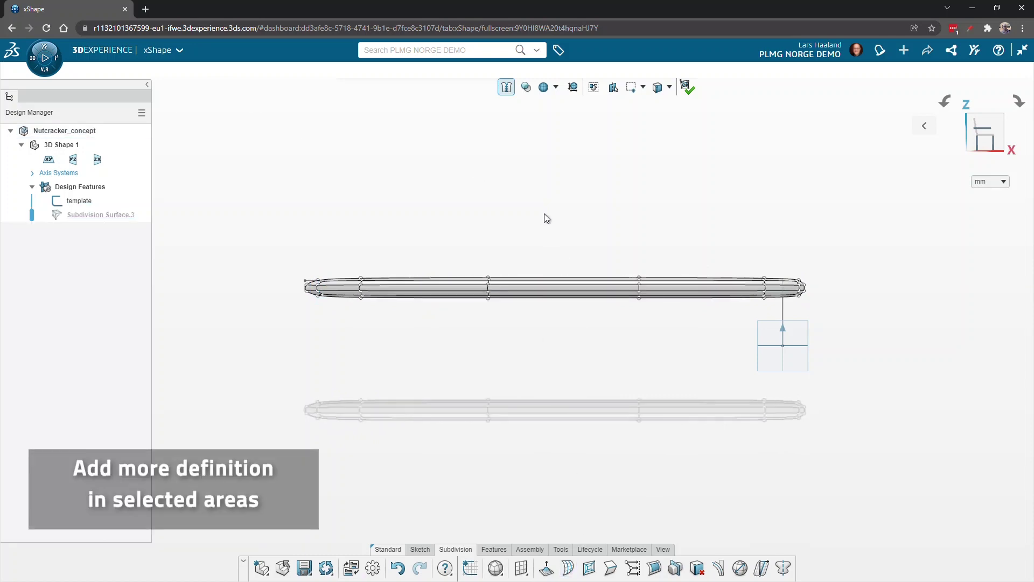
Raise the control points near the template's vertical line and bend that end of the body downward.
{"action": "left_click_drag", "start_coordinate": [613, 296], "coordinate": [686, 349]}
{"action": "left_click", "coordinate": [727, 287]}
{"action": "left_click_drag", "start_coordinate": [726, 258], "coordinate": [730, 250]}
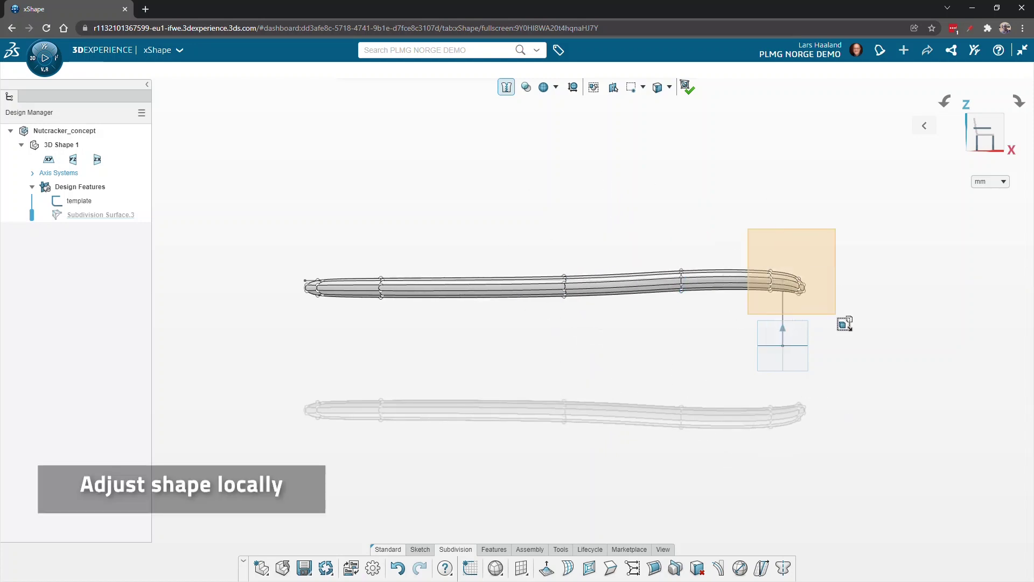
{"action": "left_click_drag", "start_coordinate": [814, 286], "coordinate": [812, 290]}
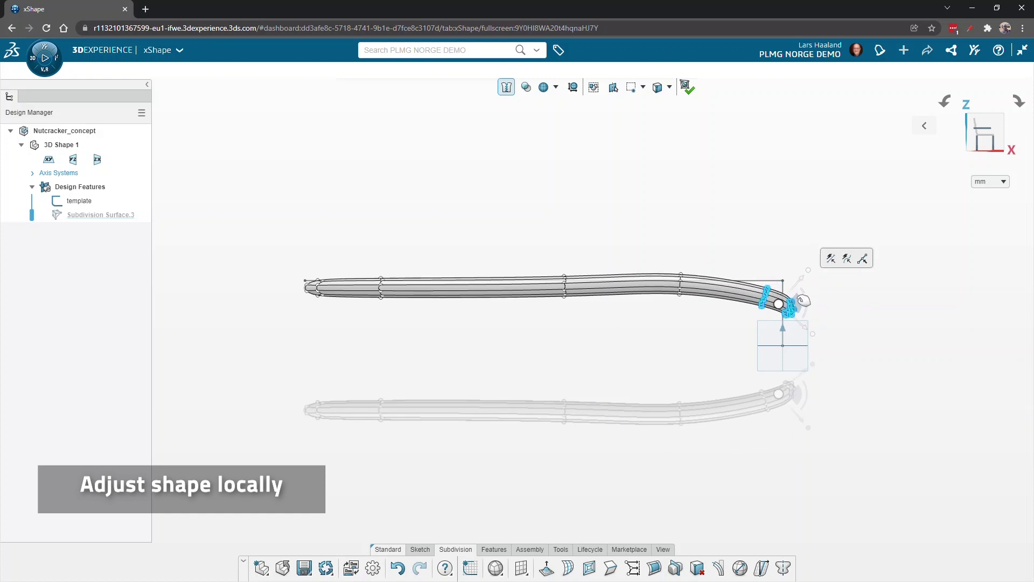
{"action": "left_click", "coordinate": [374, 244]}
Adjust the body's shape locally using a boxed group of control points.
{"action": "middle_click_drag", "start_coordinate": [510, 358], "coordinate": [464, 270]}
{"action": "left_click_drag", "start_coordinate": [460, 258], "coordinate": [616, 542]}
{"action": "left_click_drag", "start_coordinate": [563, 433], "coordinate": [561, 430]}
{"action": "left_click", "coordinate": [620, 344]}
Refine the handle's shape at the edge loop near its free end.
{"action": "middle_click_drag", "start_coordinate": [620, 345], "coordinate": [535, 291]}
{"action": "scroll", "coordinate": [535, 291], "scroll_direction": "up", "scroll_amount": 3}
{"action": "left_click", "coordinate": [582, 315]}
{"action": "middle_click_drag", "start_coordinate": [582, 315], "coordinate": [674, 390]}
{"action": "scroll", "coordinate": [674, 390], "scroll_direction": "up", "scroll_amount": 3}
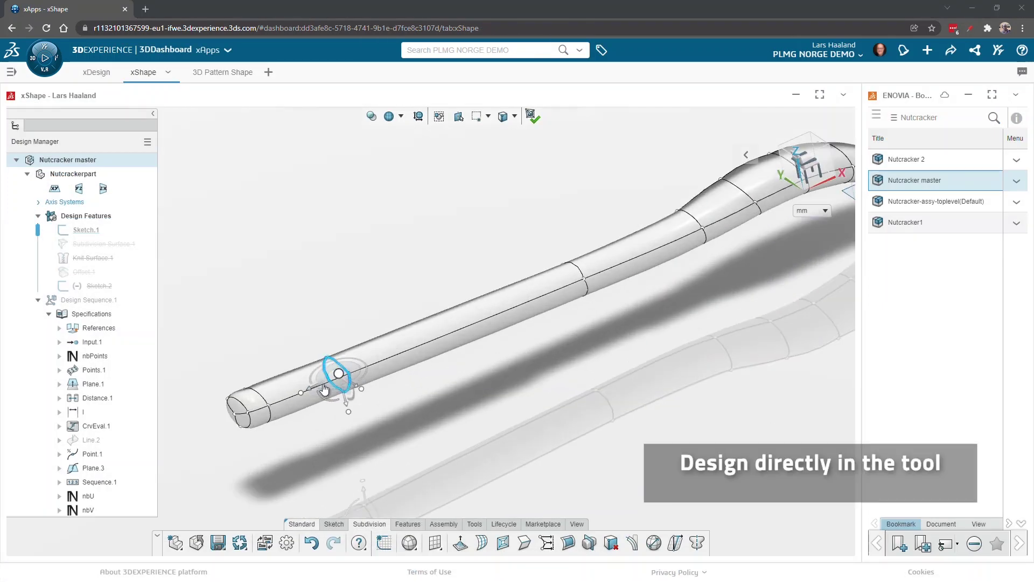
{"action": "middle_click_drag", "start_coordinate": [324, 389], "coordinate": [337, 418]}
{"action": "left_click", "coordinate": [362, 404]}
{"action": "scroll", "coordinate": [430, 383], "scroll_direction": "down", "scroll_amount": 3}
{"action": "middle_click_drag", "start_coordinate": [430, 383], "coordinate": [543, 363]}
Inspect the solid's lengthwise cross-section on the ZX plane, shifted about 0.17 mm, and cancel the section.
{"action": "left_click", "coordinate": [577, 524]}
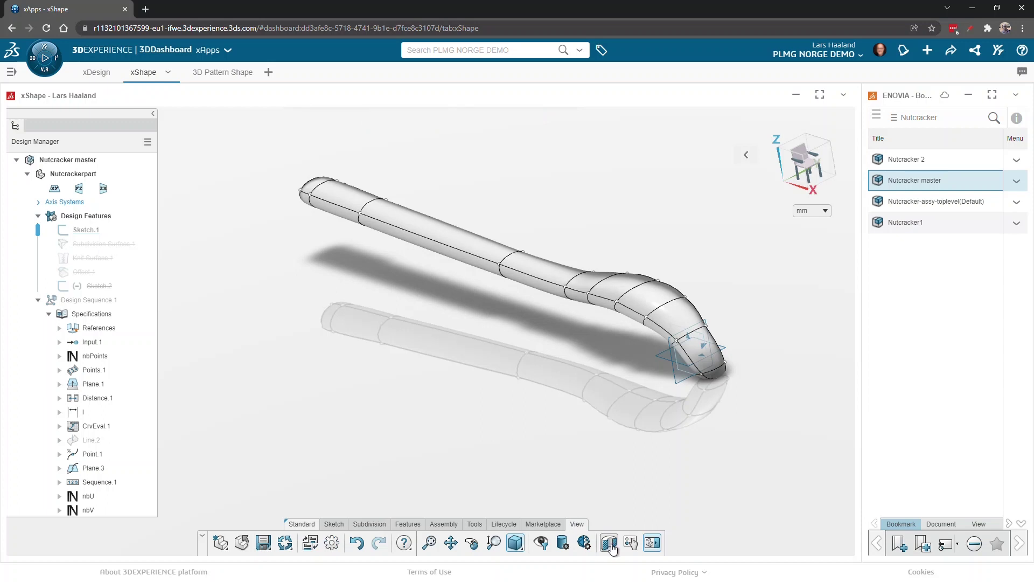
{"action": "left_click", "coordinate": [610, 543]}
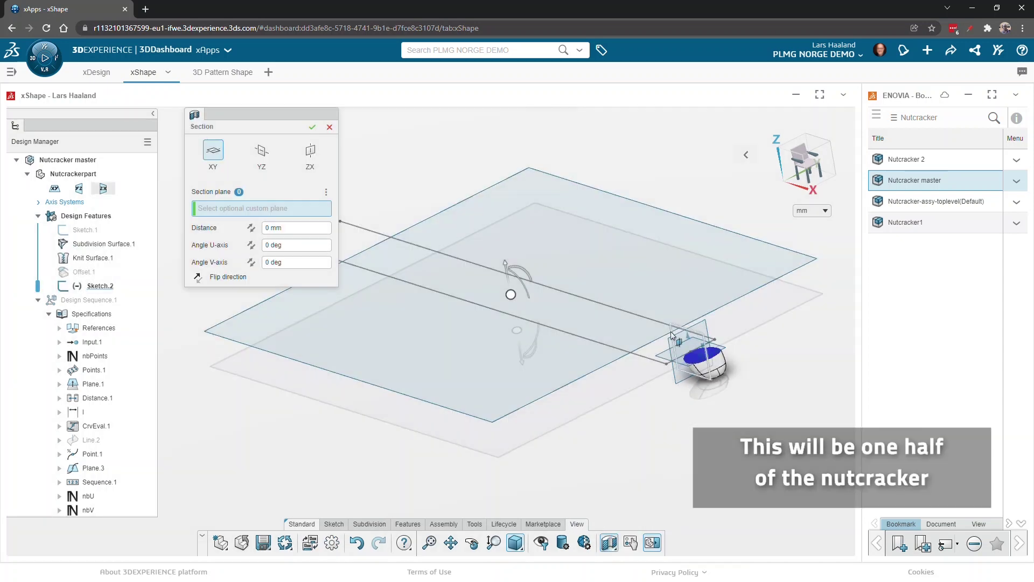
{"action": "left_click", "coordinate": [672, 335]}
{"action": "mouse_move", "coordinate": [661, 291]}
{"action": "left_mouse_down"}
{"action": "mouse_move", "coordinate": [642, 285]}
{"action": "mouse_move", "coordinate": [655, 286]}
{"action": "left_mouse_up"}
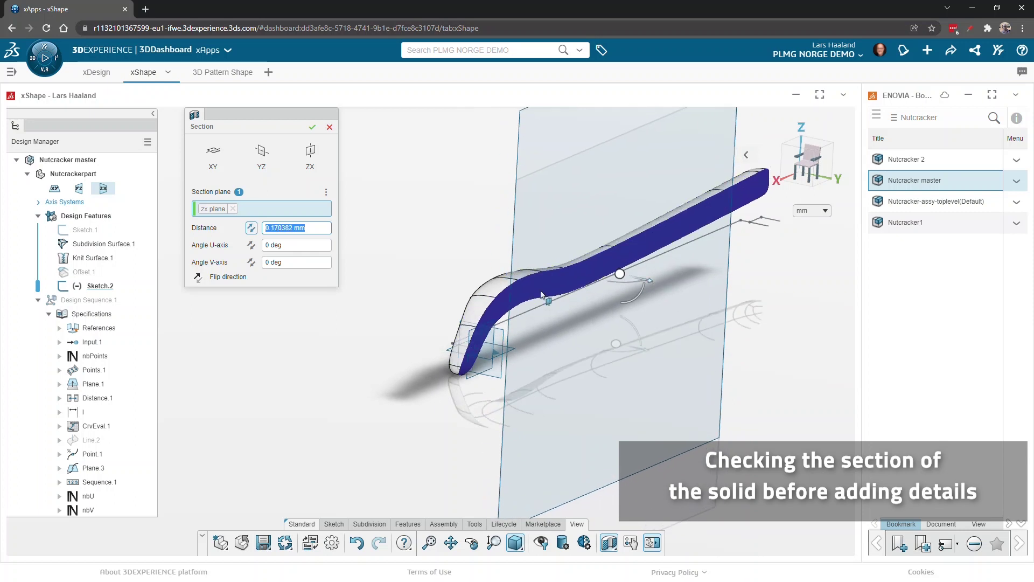
{"action": "left_click", "coordinate": [329, 128]}
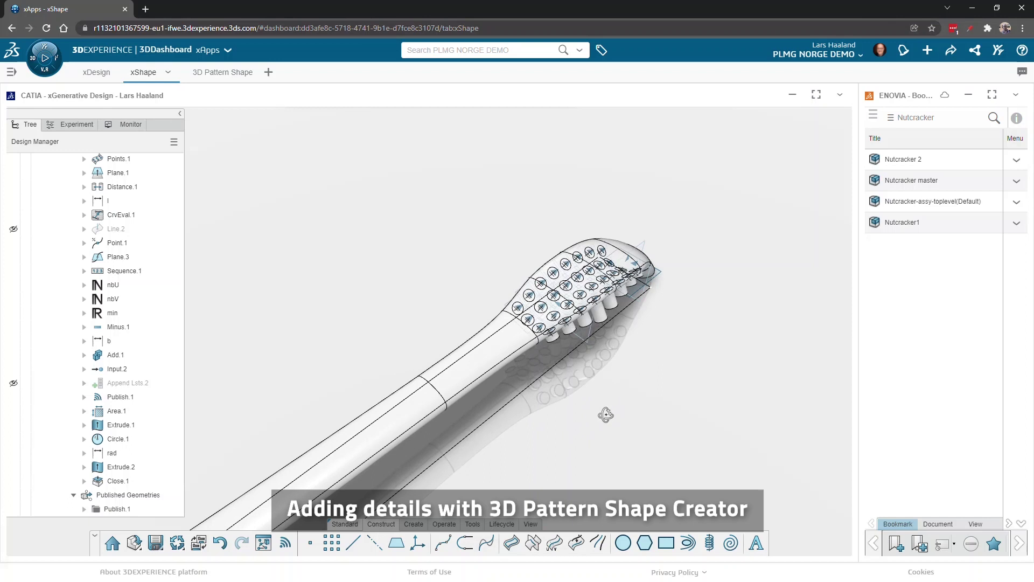
Try different stud row counts by setting nbV to 3 and 5, and return it to 4.
{"action": "middle_click_drag", "start_coordinate": [606, 415], "coordinate": [555, 350]}
{"action": "scroll", "coordinate": [598, 340], "scroll_direction": "up", "scroll_amount": 5}
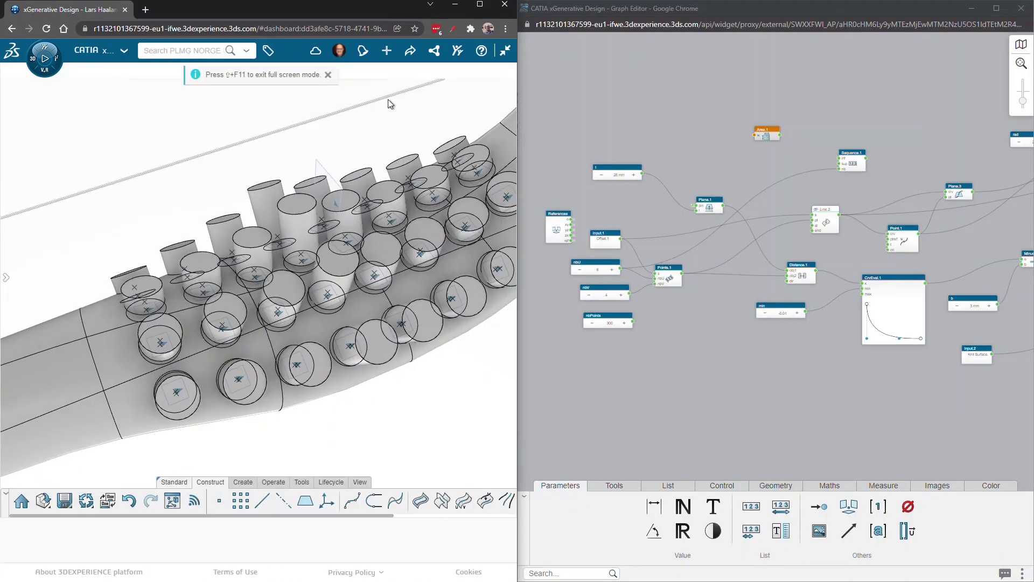
{"action": "middle_click_drag", "start_coordinate": [399, 464], "coordinate": [254, 463]}
{"action": "scroll", "coordinate": [605, 276], "scroll_direction": "up", "scroll_amount": 5}
{"action": "middle_click_drag", "start_coordinate": [605, 276], "coordinate": [634, 271]}
{"action": "scroll", "coordinate": [634, 271], "scroll_direction": "down", "scroll_amount": 2}
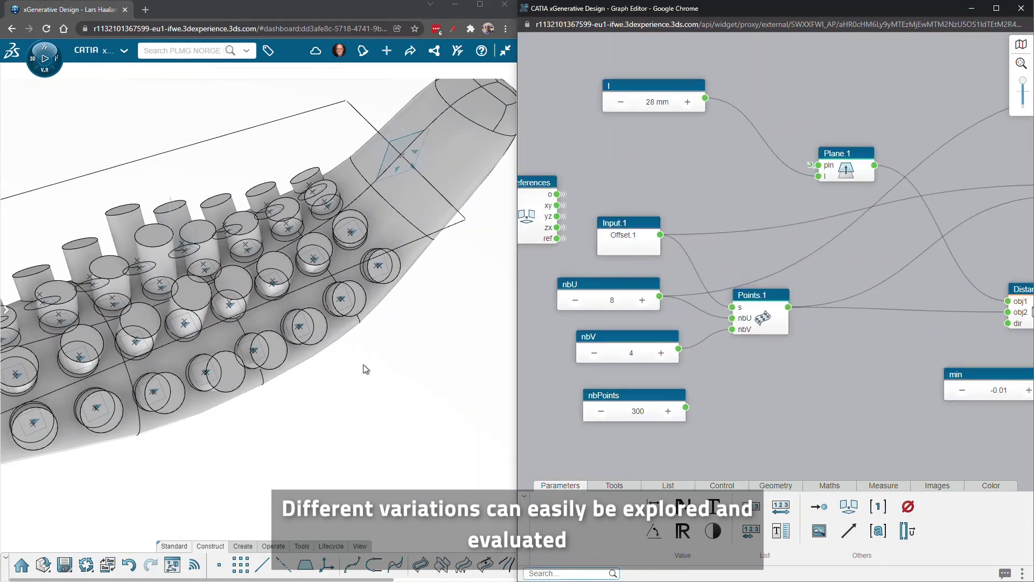
{"action": "middle_click_drag", "start_coordinate": [290, 419], "coordinate": [335, 404]}
{"action": "left_click", "coordinate": [594, 354]}
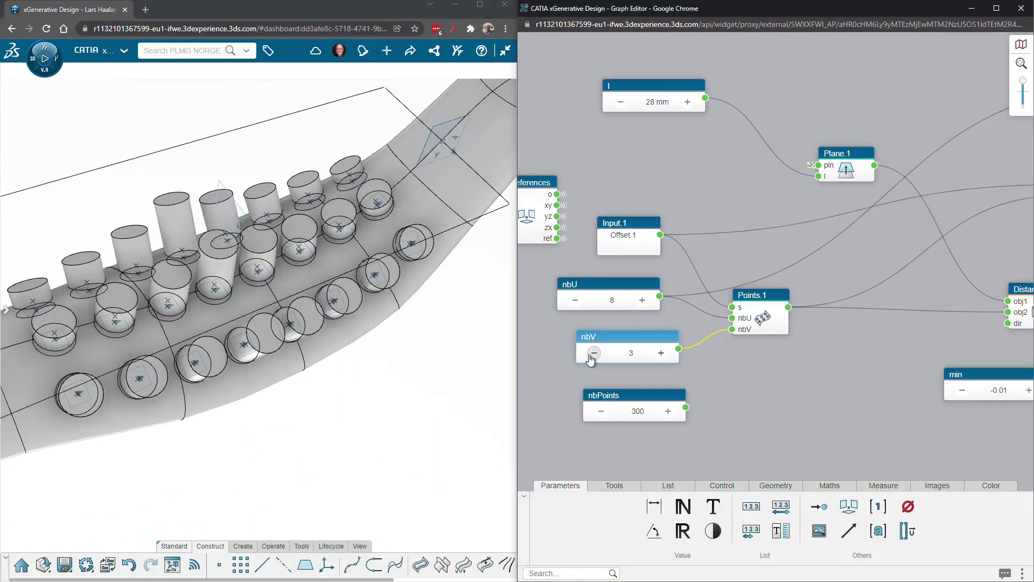
{"action": "left_click", "coordinate": [594, 354]}
{"action": "left_click", "coordinate": [661, 353]}
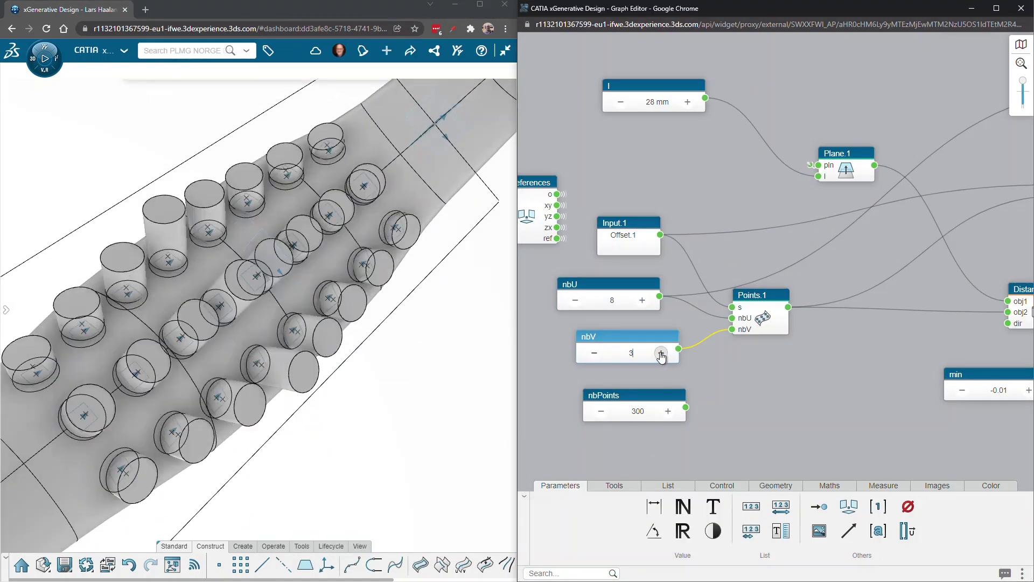
{"action": "left_click", "coordinate": [661, 353]}
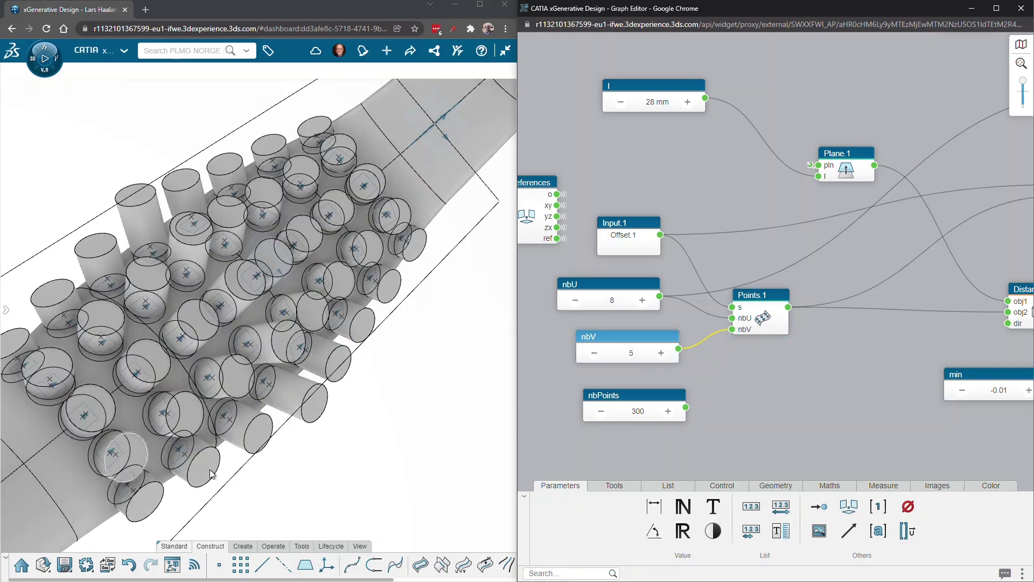
{"action": "middle_click_drag", "start_coordinate": [99, 425], "coordinate": [162, 377]}
{"action": "left_click", "coordinate": [594, 353]}
Try fewer studs along the head by reducing nbU to 6, and bring it back up to 8.
{"action": "left_click", "coordinate": [574, 300]}
{"action": "left_click", "coordinate": [575, 300]}
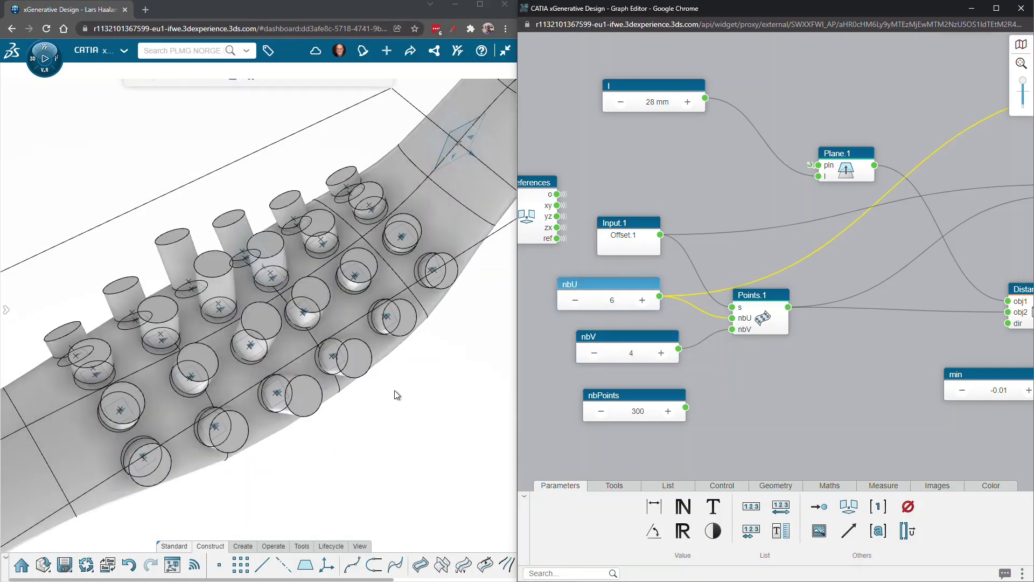
{"action": "left_click", "coordinate": [642, 300]}
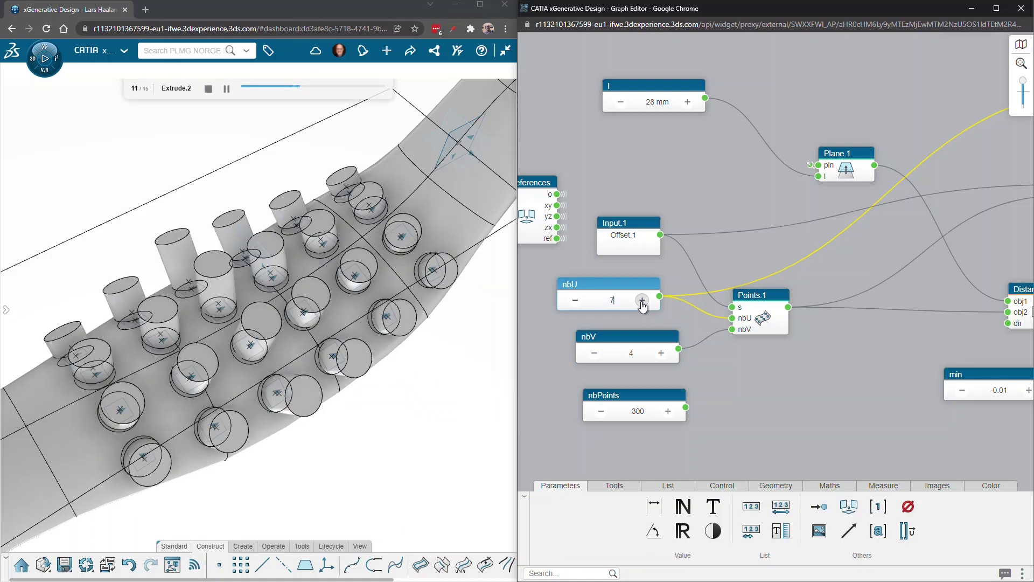
{"action": "left_click", "coordinate": [642, 300]}
Vary the stud heights by raising the CrvEval.1 curve's end and control points, and return the curve to a steadily falling profile.
{"action": "middle_click_drag", "start_coordinate": [377, 428], "coordinate": [575, 415]}
{"action": "middle_click_drag", "start_coordinate": [847, 404], "coordinate": [562, 392]}
{"action": "middle_click_drag", "start_coordinate": [972, 430], "coordinate": [810, 396]}
{"action": "scroll", "coordinate": [810, 397], "scroll_direction": "down", "scroll_amount": 3}
{"action": "scroll", "coordinate": [788, 398], "scroll_direction": "up", "scroll_amount": 6}
{"action": "middle_click_drag", "start_coordinate": [381, 451], "coordinate": [365, 325]}
{"action": "left_click_drag", "start_coordinate": [947, 410], "coordinate": [946, 345]}
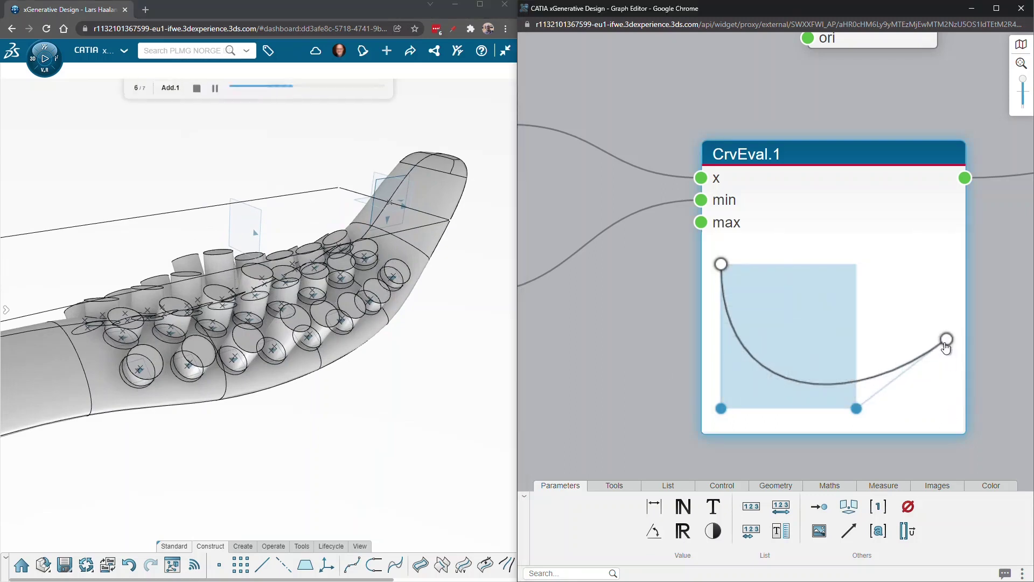
{"action": "left_click_drag", "start_coordinate": [856, 408], "coordinate": [840, 351]}
{"action": "mouse_move", "coordinate": [721, 408]}
{"action": "left_mouse_down"}
{"action": "mouse_move", "coordinate": [752, 356]}
{"action": "mouse_move", "coordinate": [734, 393]}
{"action": "mouse_move", "coordinate": [706, 399]}
{"action": "mouse_move", "coordinate": [721, 408]}
{"action": "left_mouse_up"}
{"action": "left_click_drag", "start_coordinate": [839, 349], "coordinate": [839, 409]}
{"action": "mouse_move", "coordinate": [721, 409]}
{"action": "left_mouse_down"}
{"action": "mouse_move", "coordinate": [721, 367]}
{"action": "mouse_move", "coordinate": [721, 408]}
{"action": "left_mouse_up"}
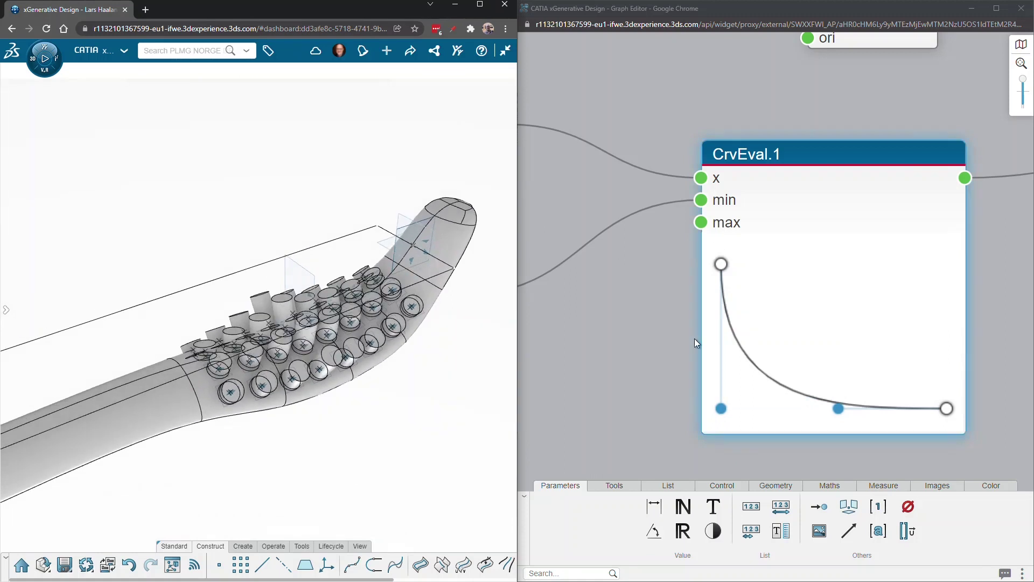
Examine the length inputs of the Extrude.2 node that forms the studs in the graph.
{"action": "scroll", "coordinate": [681, 364], "scroll_direction": "down", "scroll_amount": 5}
{"action": "scroll", "coordinate": [682, 364], "scroll_direction": "up", "scroll_amount": 5}
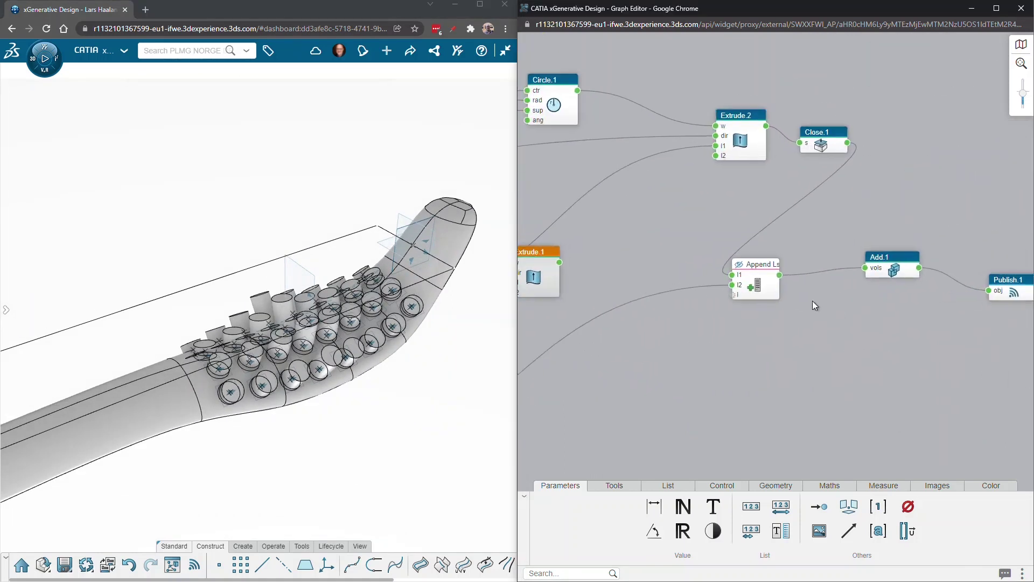
{"action": "middle_click_drag", "start_coordinate": [815, 386], "coordinate": [771, 385]}
{"action": "double_click", "coordinate": [649, 162]}
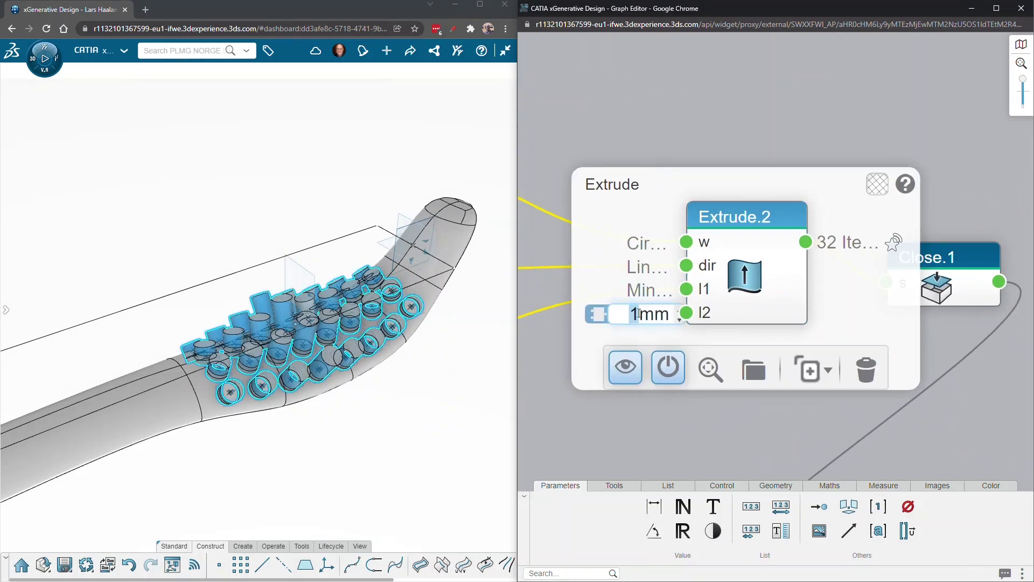
{"action": "left_click", "coordinate": [905, 428]}
{"action": "left_click", "coordinate": [729, 225]}
{"action": "left_click", "coordinate": [977, 421]}
{"action": "scroll", "coordinate": [835, 418], "scroll_direction": "down", "scroll_amount": 5}
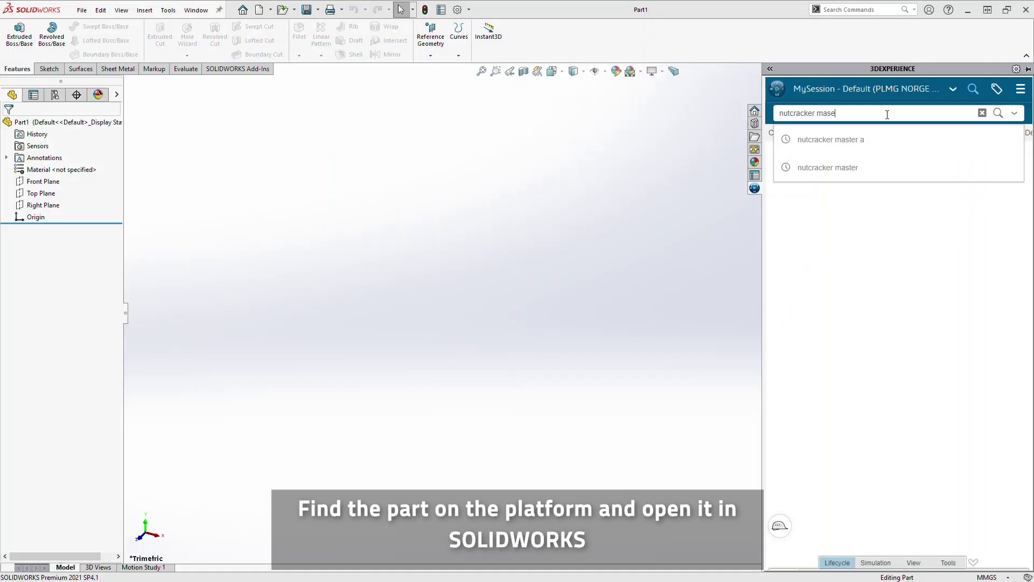
Search the 3DEXPERIENCE platform for "nutcracker master a" and insert the found part as base part in the empty part.
{"action": "type", "text": "r a"}
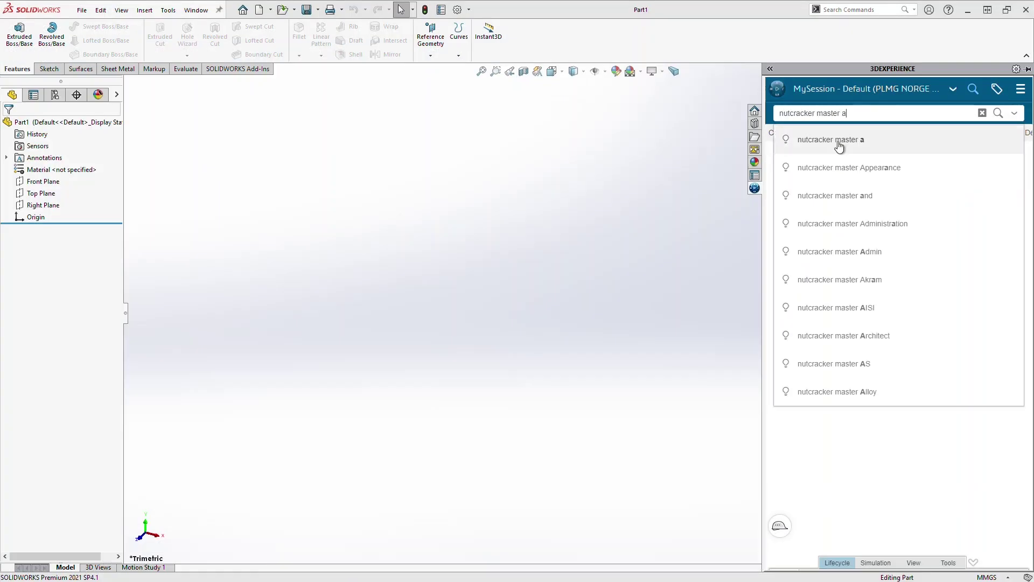
{"action": "key", "text": "Return"}
{"action": "left_click_drag", "start_coordinate": [819, 179], "coordinate": [566, 293]}
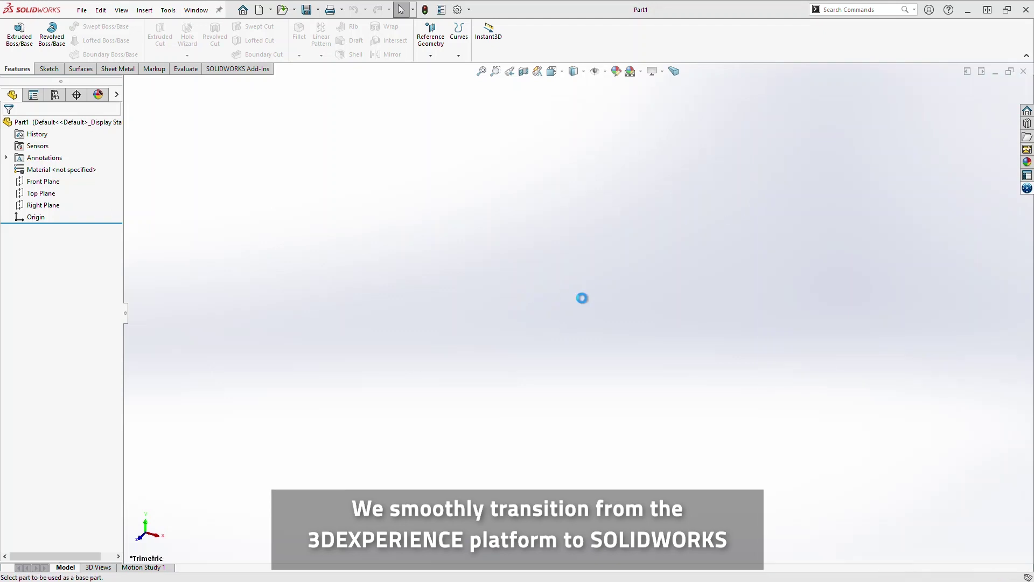
Roll the nutcracker part's history forward past SurfaceCut1 and Mirror1 to cut the first half and mirror it.
{"action": "middle_click_drag", "start_coordinate": [630, 416], "coordinate": [754, 175]}
{"action": "scroll", "coordinate": [763, 215], "scroll_direction": "down", "scroll_amount": 5}
{"action": "middle_click_drag", "start_coordinate": [758, 232], "coordinate": [637, 239]}
{"action": "scroll", "coordinate": [658, 283], "scroll_direction": "up", "scroll_amount": 4}
{"action": "middle_click_drag", "start_coordinate": [658, 286], "coordinate": [575, 409]}
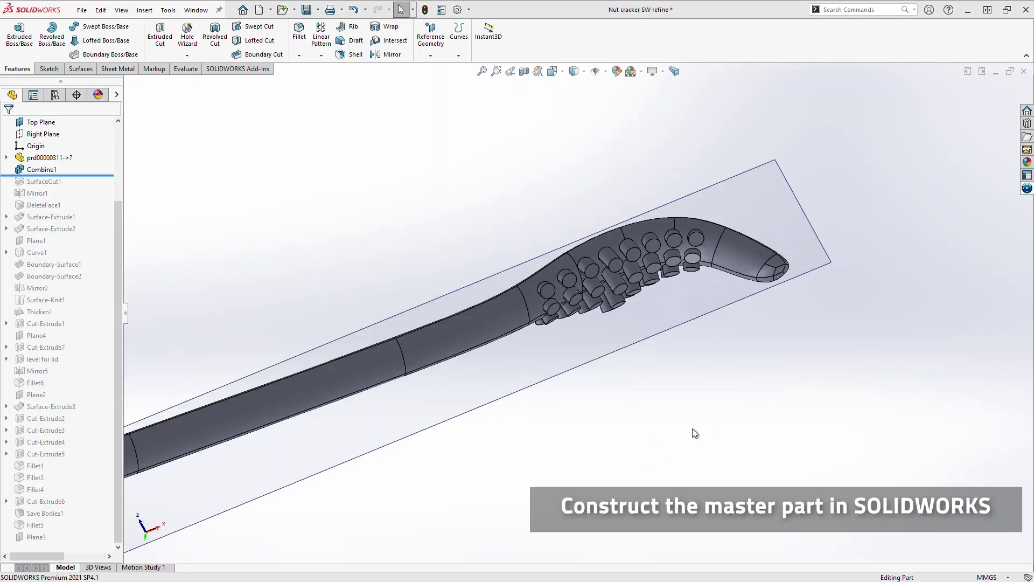
{"action": "left_click_drag", "start_coordinate": [97, 175], "coordinate": [97, 188]}
{"action": "middle_click_drag", "start_coordinate": [751, 258], "coordinate": [645, 332]}
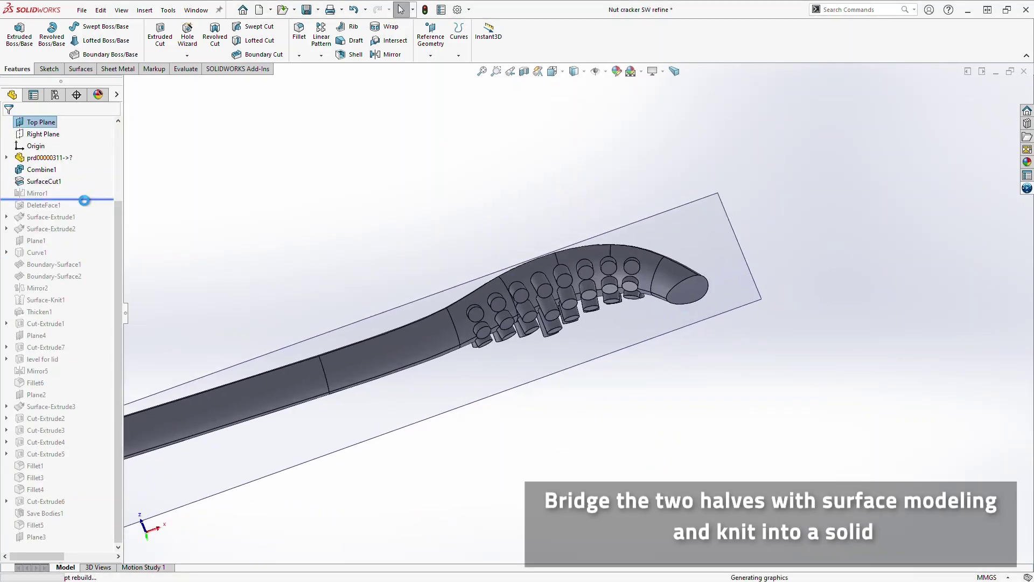
{"action": "left_click_drag", "start_coordinate": [85, 201], "coordinate": [85, 199]}
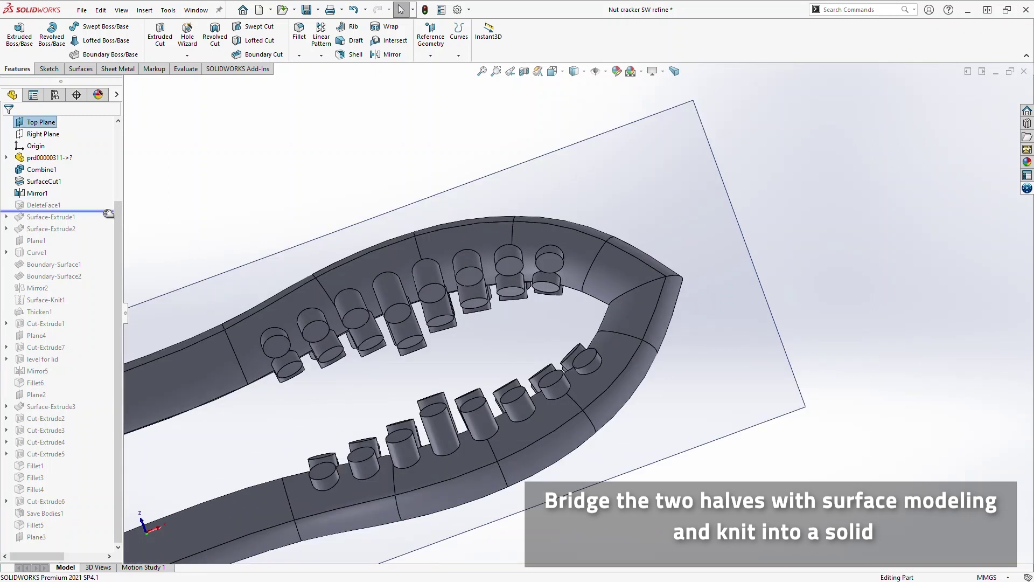
Roll the history forward past Surface-Extrude2 and on past Boundary-Surface2 to bridge the two halves with surfaces.
{"action": "left_click_drag", "start_coordinate": [98, 234], "coordinate": [101, 235]}
{"action": "left_click_drag", "start_coordinate": [96, 282], "coordinate": [96, 283]}
{"action": "scroll", "coordinate": [625, 310], "scroll_direction": "down", "scroll_amount": 2}
{"action": "middle_click", "coordinate": [638, 312]}
{"action": "middle_click_drag", "start_coordinate": [639, 312], "coordinate": [517, 403]}
{"action": "middle_click_drag", "start_coordinate": [717, 329], "coordinate": [497, 455], "text": "ctrl"}
Roll the history forward through Mirror2 and Surface-Knit1 to Thicken1 so the bridged halves form a solid.
{"action": "left_click_drag", "start_coordinate": [91, 281], "coordinate": [101, 316]}
{"action": "scroll", "coordinate": [464, 377], "scroll_direction": "up", "scroll_amount": 5}
{"action": "middle_click_drag", "start_coordinate": [464, 377], "coordinate": [582, 329]}
{"action": "scroll", "coordinate": [841, 291], "scroll_direction": "down", "scroll_amount": 3}
{"action": "middle_click_drag", "start_coordinate": [840, 281], "coordinate": [857, 305]}
{"action": "scroll", "coordinate": [861, 303], "scroll_direction": "down", "scroll_amount": 2}
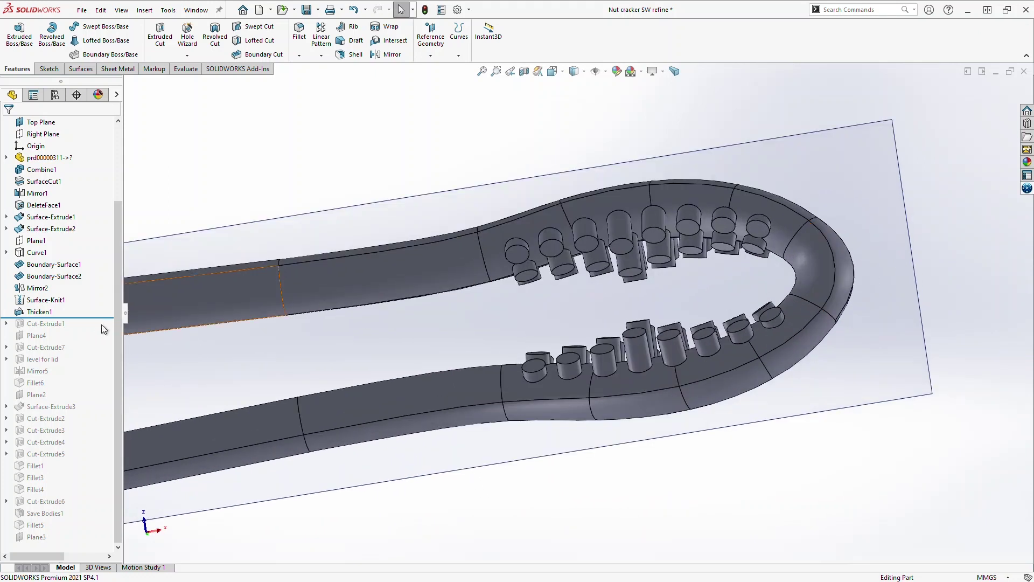
Roll the history forward through the hinge features to Surface-Extrude3, and on to Fillet5 to complete the master part.
{"action": "left_click_drag", "start_coordinate": [94, 413], "coordinate": [98, 416]}
{"action": "scroll", "coordinate": [830, 290], "scroll_direction": "down", "scroll_amount": 2}
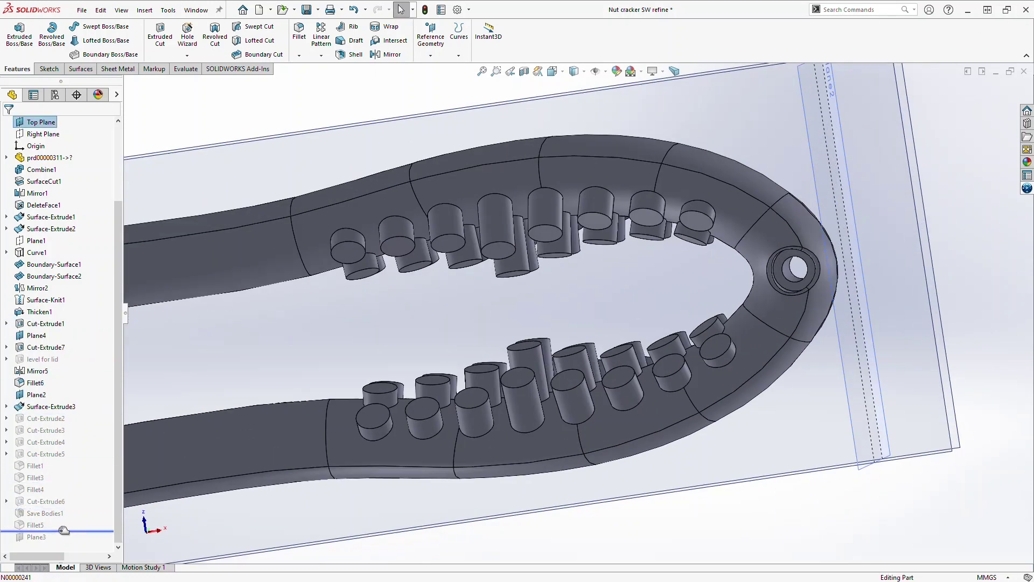
{"action": "scroll", "coordinate": [775, 323], "scroll_direction": "down", "scroll_amount": 2}
{"action": "middle_click_drag", "start_coordinate": [941, 264], "coordinate": [808, 318]}
{"action": "scroll", "coordinate": [686, 326], "scroll_direction": "up", "scroll_amount": 1}
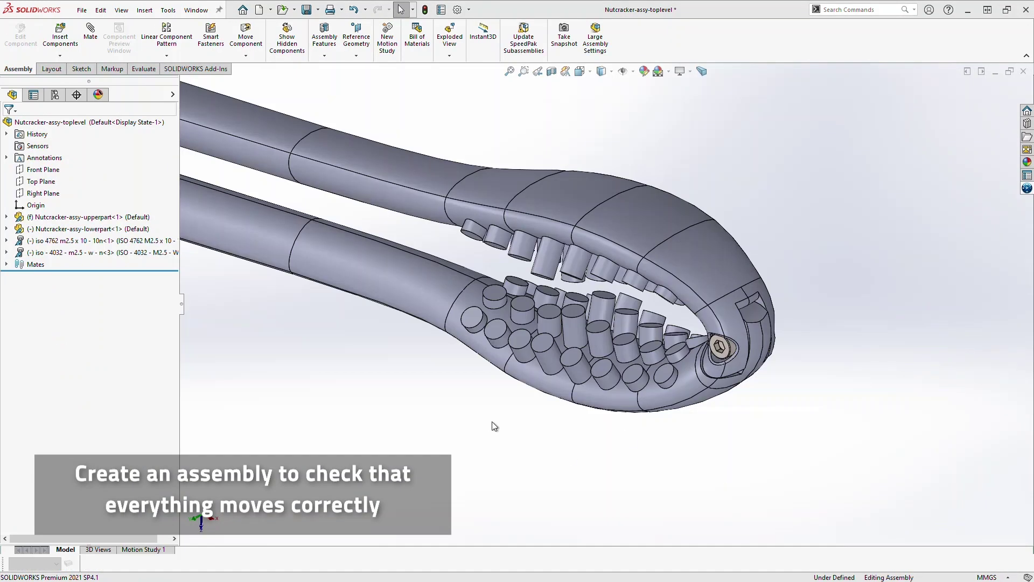
Swing the lower nutcracker half about the hinge screw in the top-level assembly to check its motion.
{"action": "scroll", "coordinate": [528, 426], "scroll_direction": "up", "scroll_amount": 3}
{"action": "left_click_drag", "start_coordinate": [431, 236], "coordinate": [487, 127]}
{"action": "scroll", "coordinate": [650, 352], "scroll_direction": "down", "scroll_amount": 5}
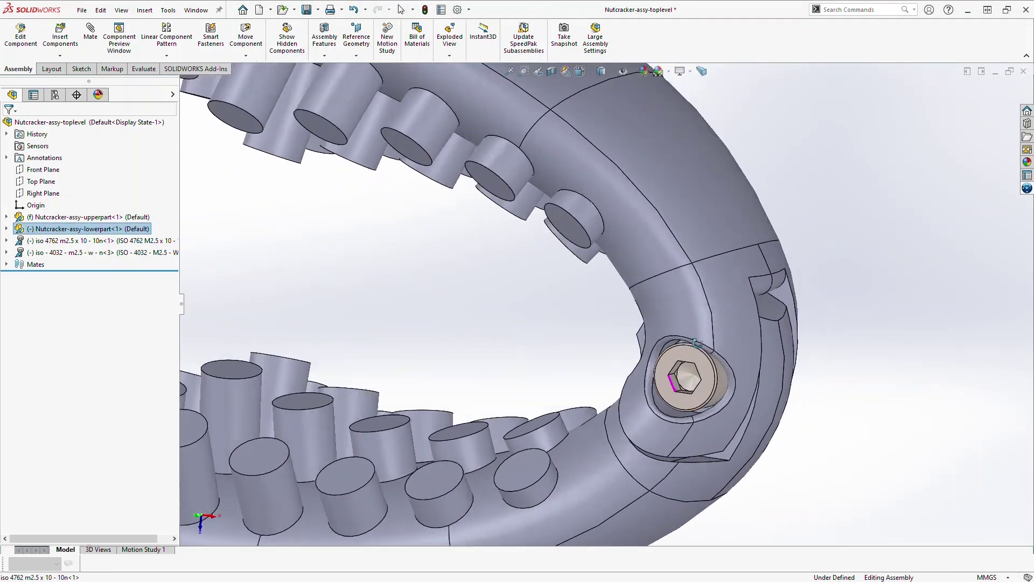
{"action": "left_click_drag", "start_coordinate": [668, 253], "coordinate": [642, 222]}
{"action": "key", "text": "Escape"}
{"action": "middle_click_drag", "start_coordinate": [622, 357], "coordinate": [785, 335]}
Section the assembly along the top reference plane, shift the section plane through the hinge, and cancel the section view.
{"action": "left_click", "coordinate": [551, 72]}
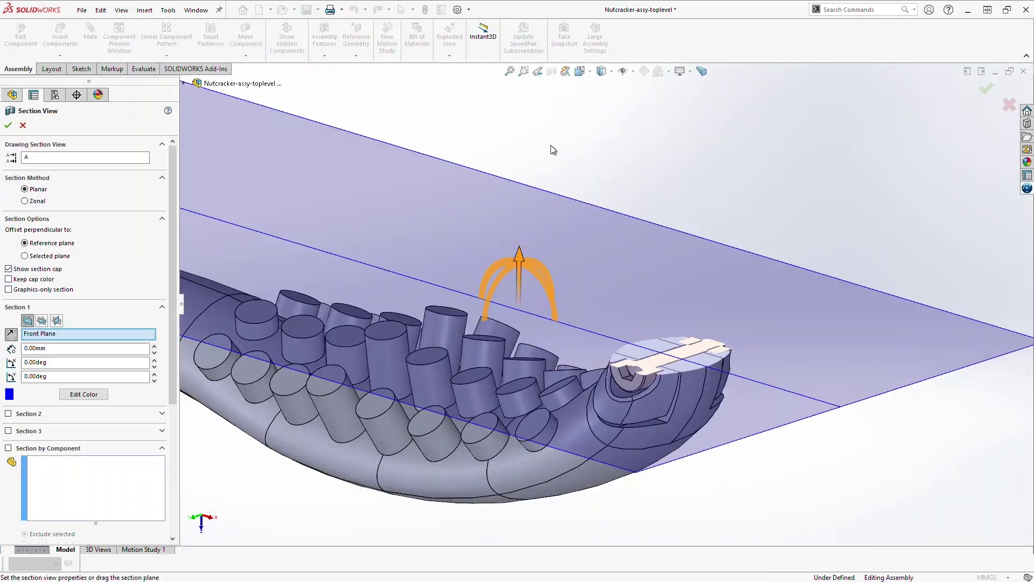
{"action": "left_click", "coordinate": [41, 320]}
{"action": "left_click_drag", "start_coordinate": [477, 210], "coordinate": [396, 208]}
{"action": "left_click", "coordinate": [22, 125]}
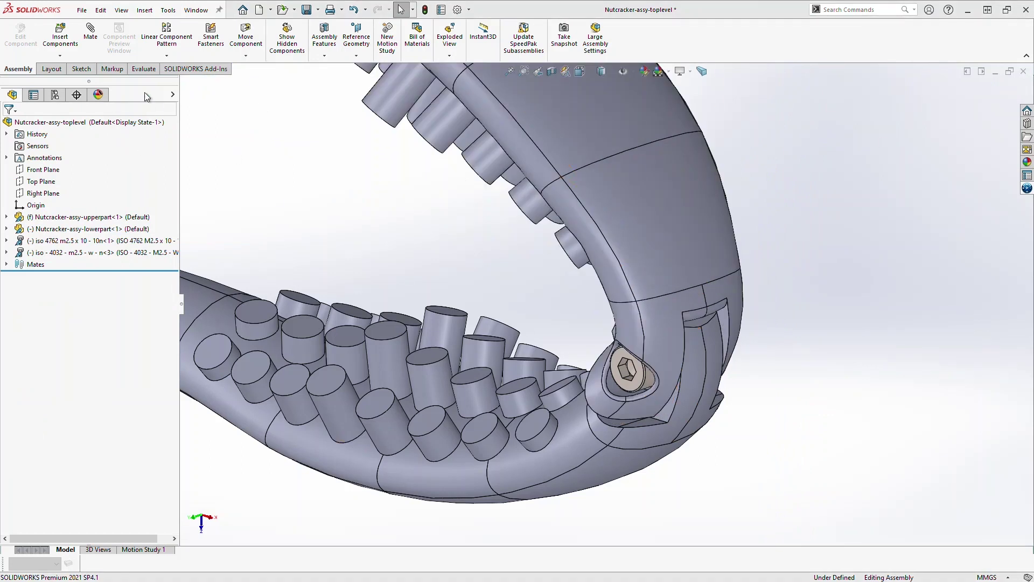
Find the Interference Detection command and calculate interferences for the whole nutcracker assembly.
{"action": "left_click", "coordinate": [167, 10]}
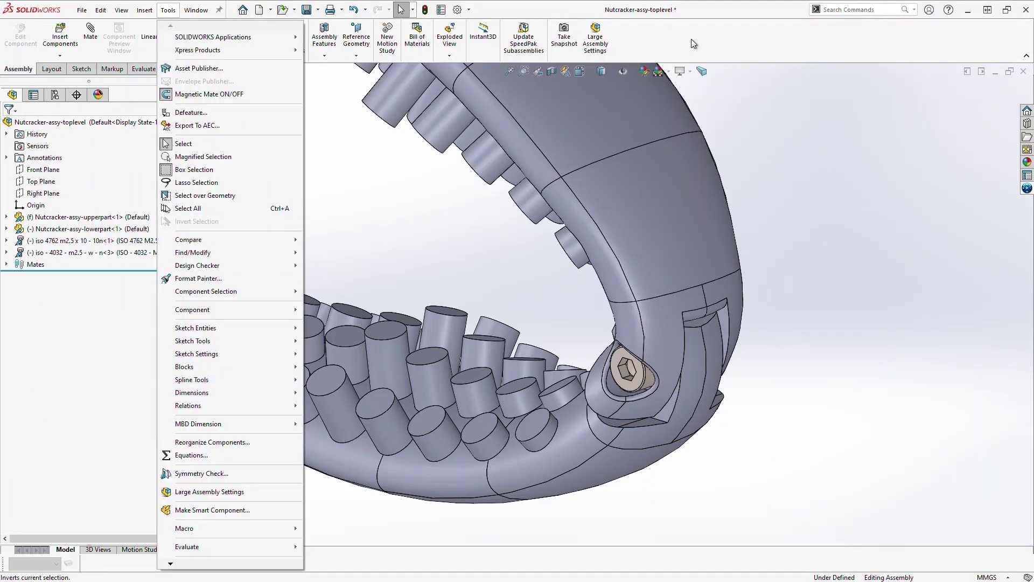
{"action": "left_click", "coordinate": [694, 55]}
{"action": "type", "text": "interferen"}
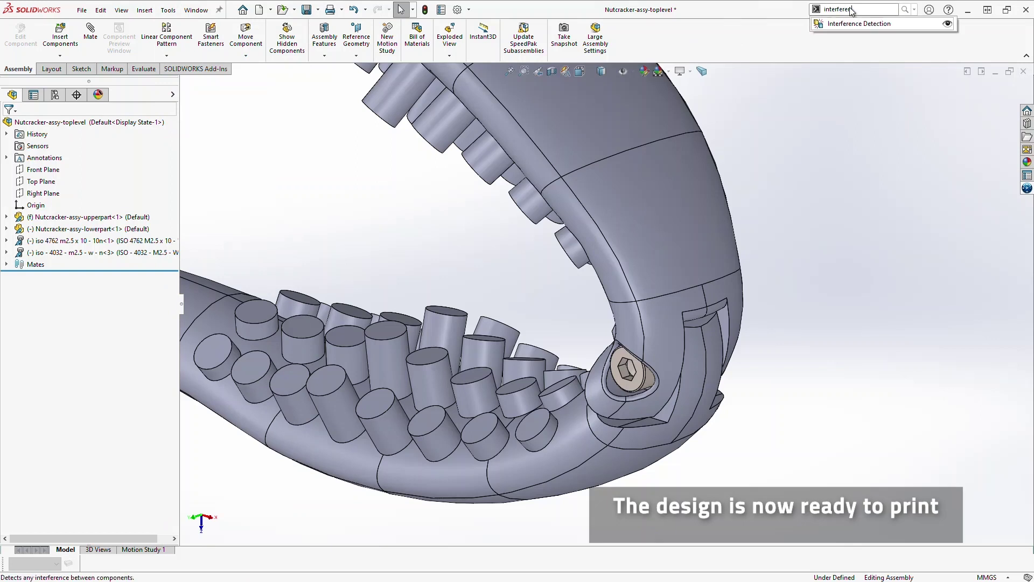
{"action": "left_click", "coordinate": [850, 24]}
{"action": "left_click", "coordinate": [75, 181]}
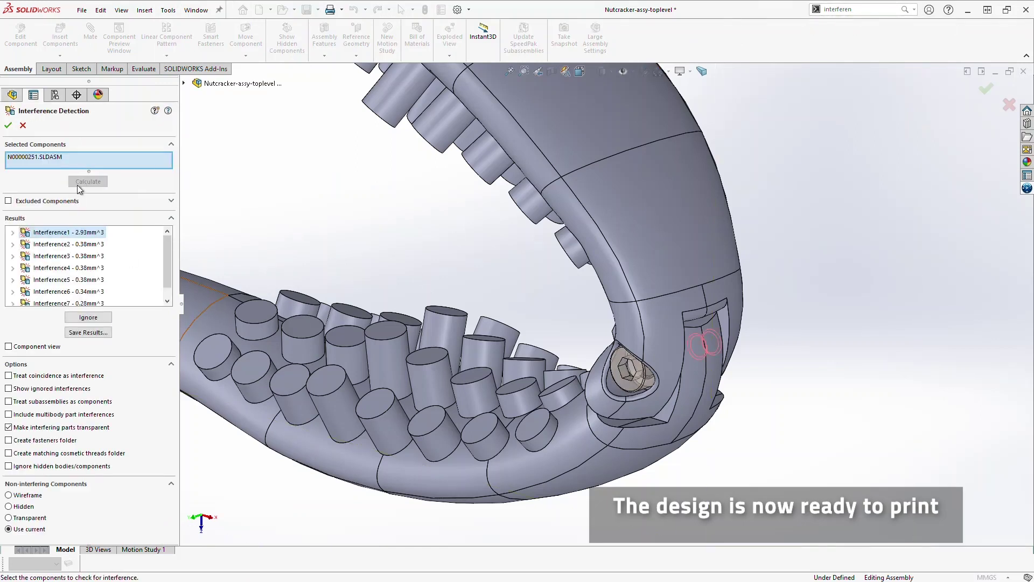
Examine the listed interferences around the hinge nut one by one, starting with the components of Interference2.
{"action": "left_click", "coordinate": [21, 245]}
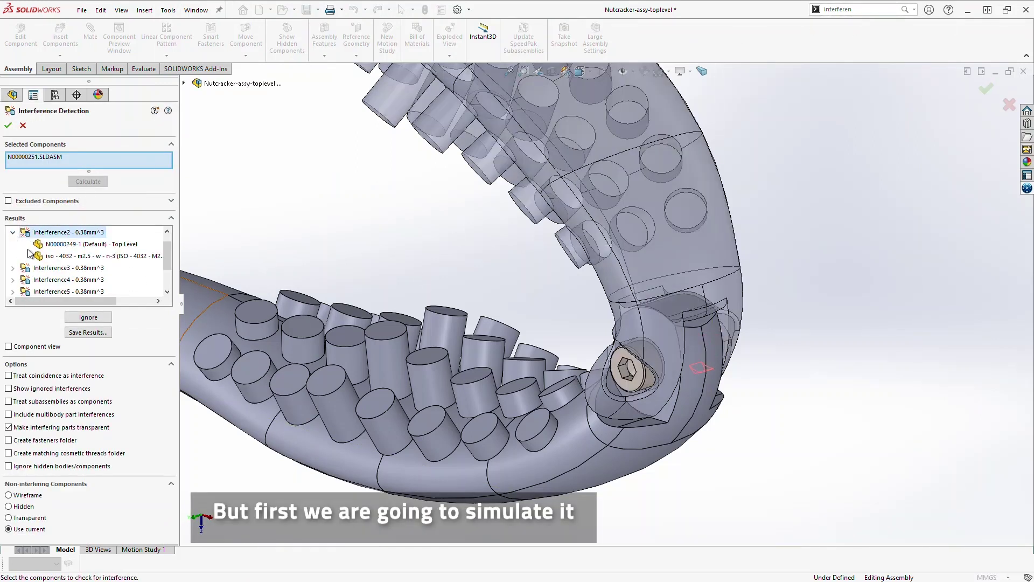
{"action": "middle_click_drag", "start_coordinate": [668, 351], "coordinate": [273, 337]}
{"action": "scroll", "coordinate": [656, 345], "scroll_direction": "down", "scroll_amount": 5}
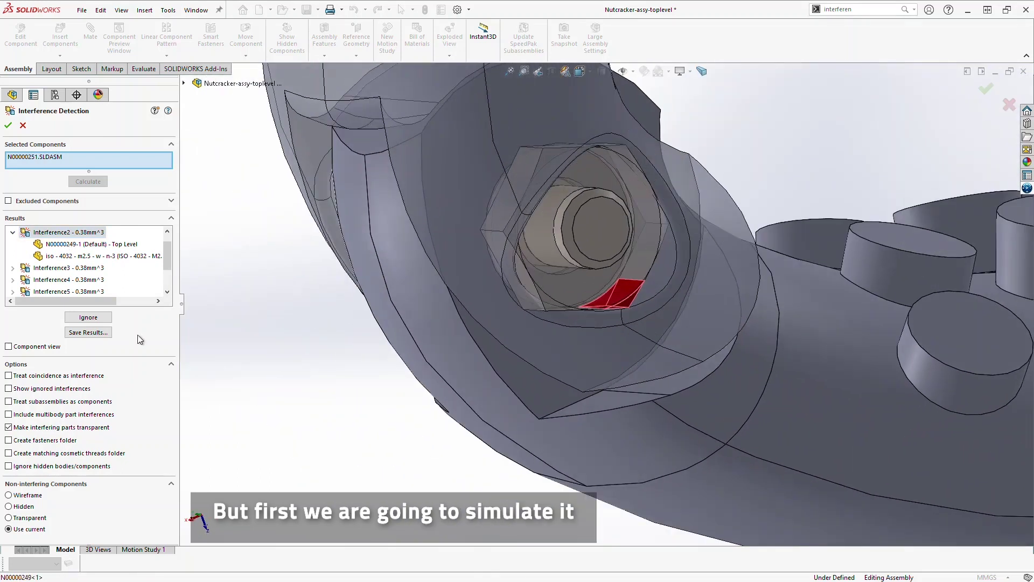
{"action": "scroll", "coordinate": [45, 264], "scroll_direction": "up", "scroll_amount": 1}
{"action": "left_click", "coordinate": [44, 279]}
{"action": "scroll", "coordinate": [45, 280], "scroll_direction": "up", "scroll_amount": 1}
{"action": "left_click", "coordinate": [46, 279]}
{"action": "scroll", "coordinate": [45, 278], "scroll_direction": "down", "scroll_amount": 1}
{"action": "left_click", "coordinate": [46, 256]}
{"action": "left_click", "coordinate": [48, 245]}
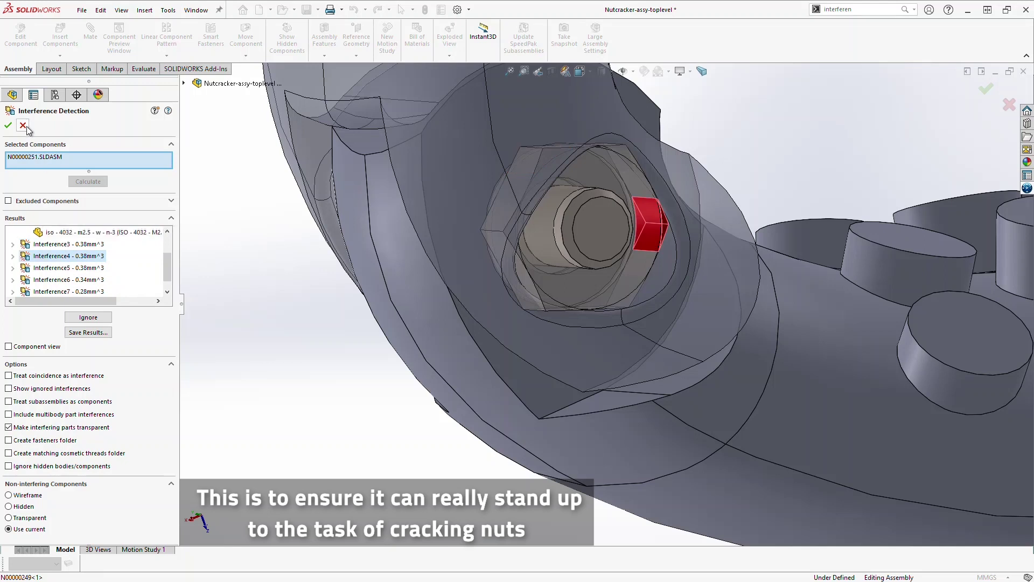
Ignore Interference4, Interference5 and the following interferences at the hinge nut, and close the interference check.
{"action": "left_click", "coordinate": [79, 322]}
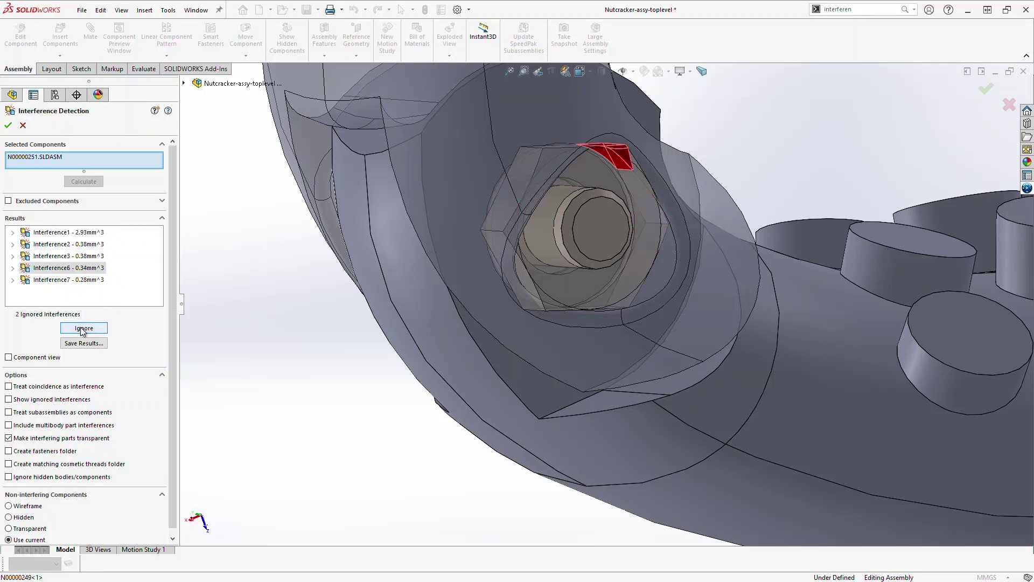
{"action": "left_click", "coordinate": [83, 331]}
{"action": "left_click", "coordinate": [83, 331]}
{"action": "left_click", "coordinate": [83, 330]}
{"action": "left_click", "coordinate": [8, 126]}
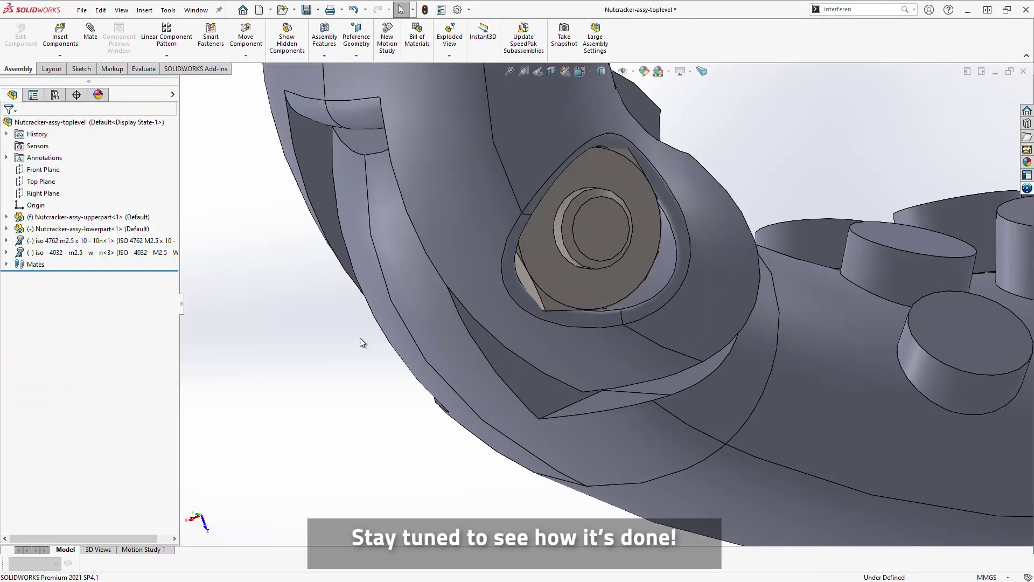
{"action": "scroll", "coordinate": [234, 331], "scroll_direction": "up", "scroll_amount": 4}
{"action": "middle_click_drag", "start_coordinate": [345, 304], "coordinate": [619, 276]}
{"action": "key", "text": "f"}
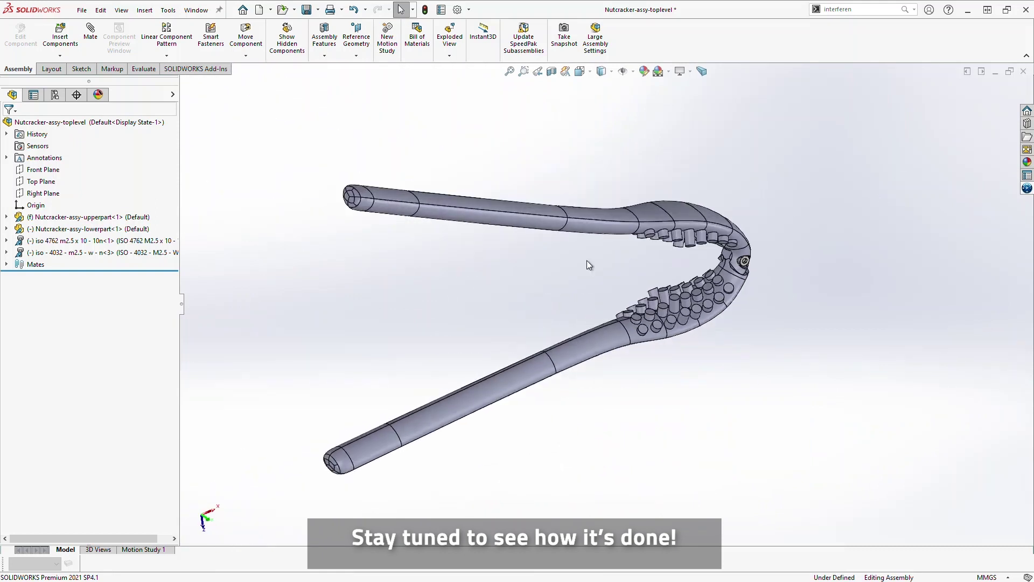